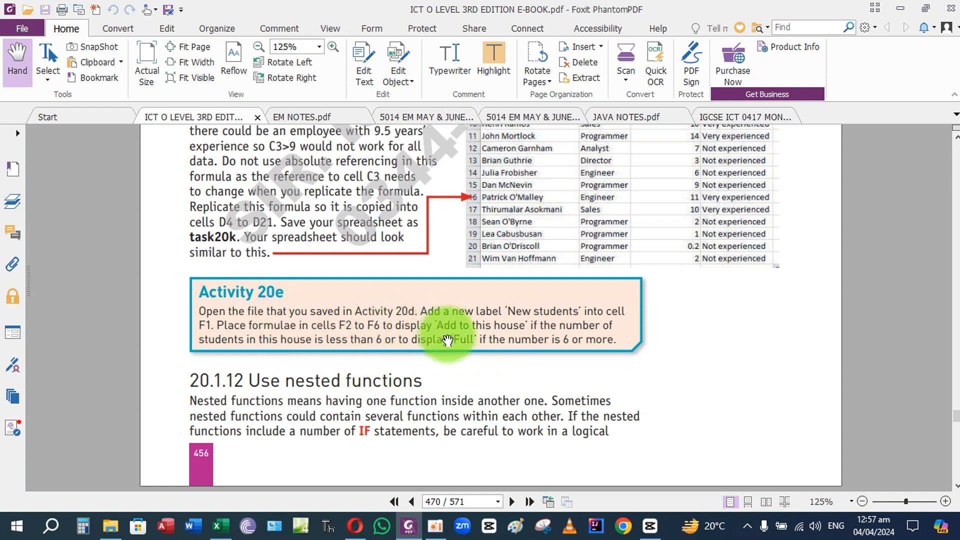
Step: Switch to the ACTIVITY 20D workbook in Excel and look over the classlist sheet down to the summary cells below the list
left_click(219, 527)
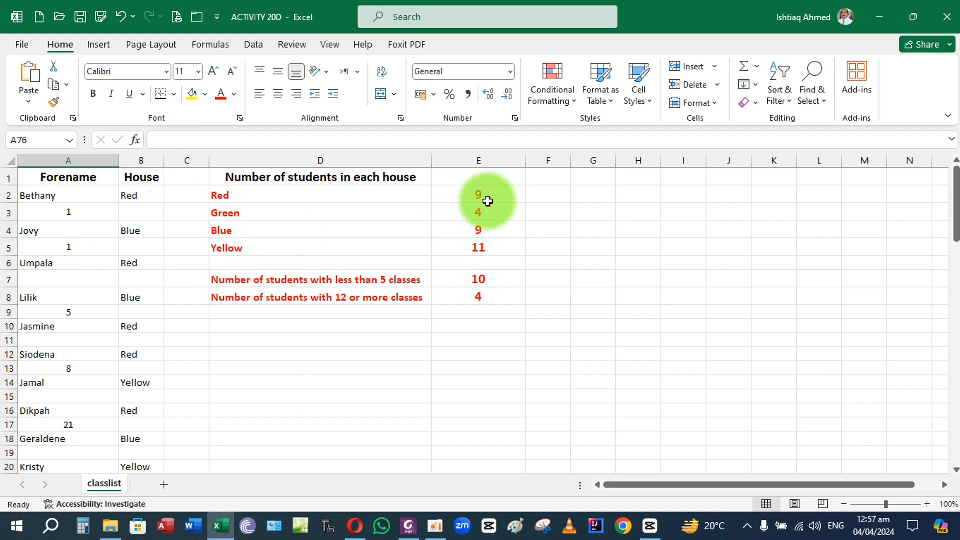
scroll(284, 283, "down", 12)
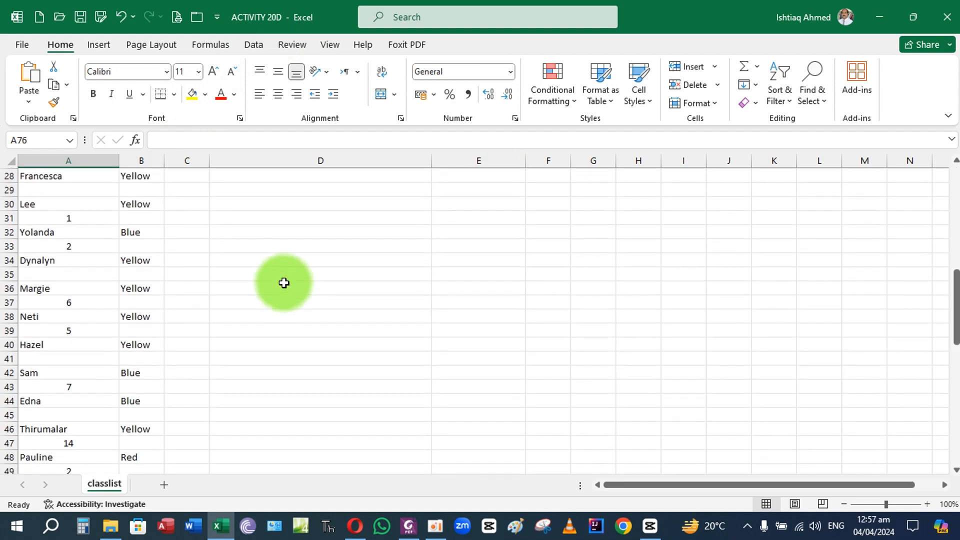
scroll(284, 283, "down", 7)
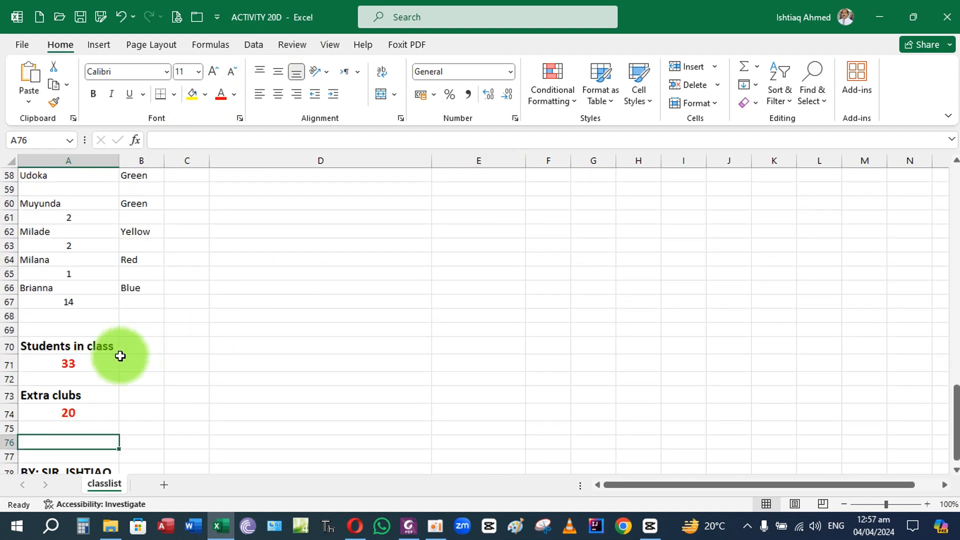
scroll(329, 360, "up", 10)
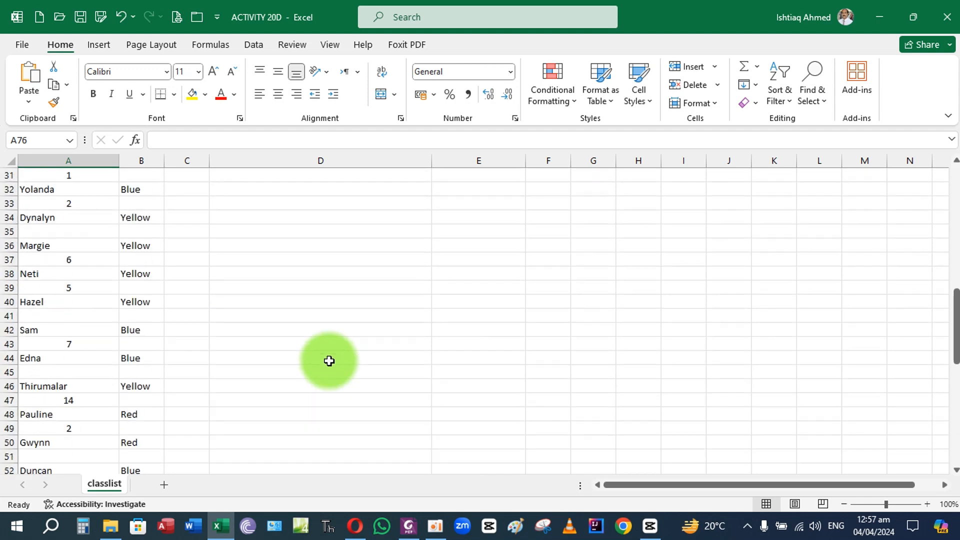
scroll(329, 361, "up", 9)
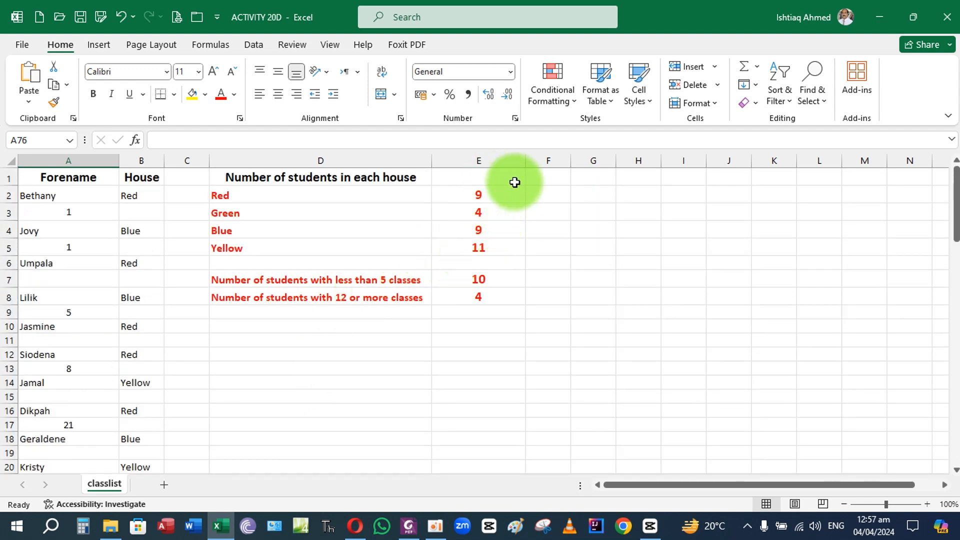
Step: Enter the label "New Students" in cell F1 and fit column F's width to it
left_click(549, 182)
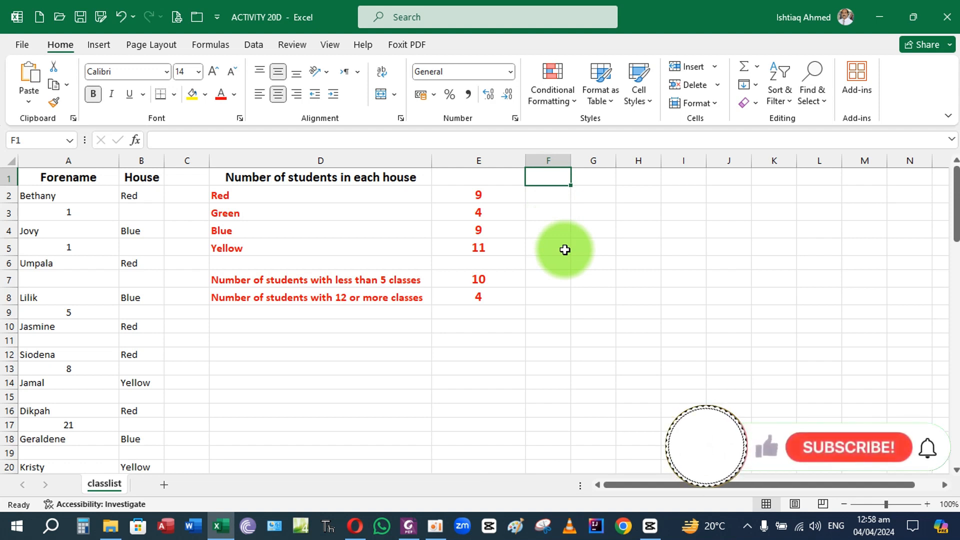
type("New")
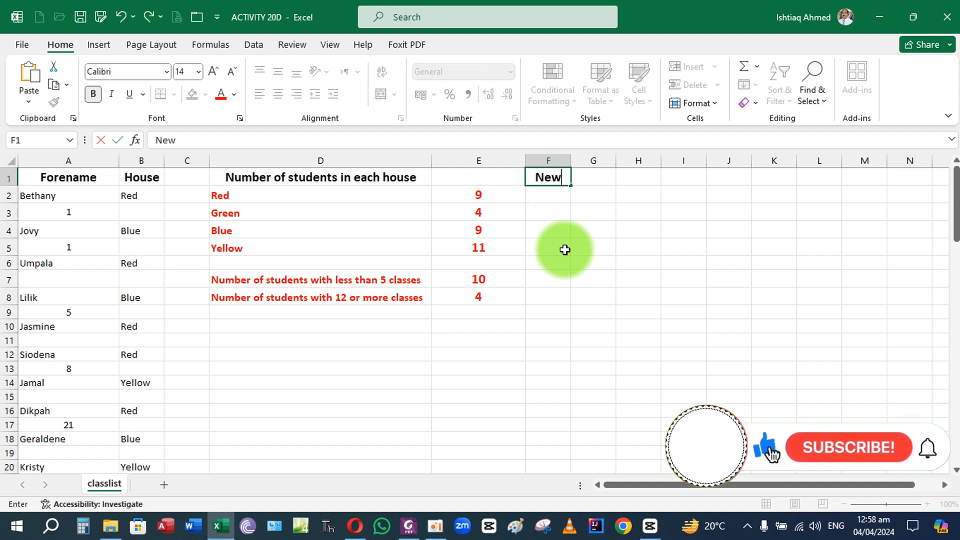
type(" Students")
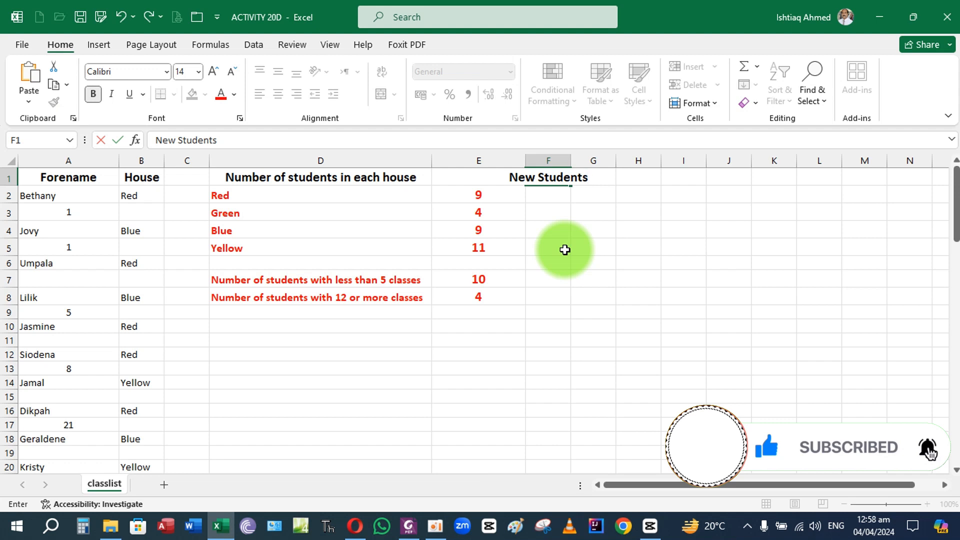
key("Return")
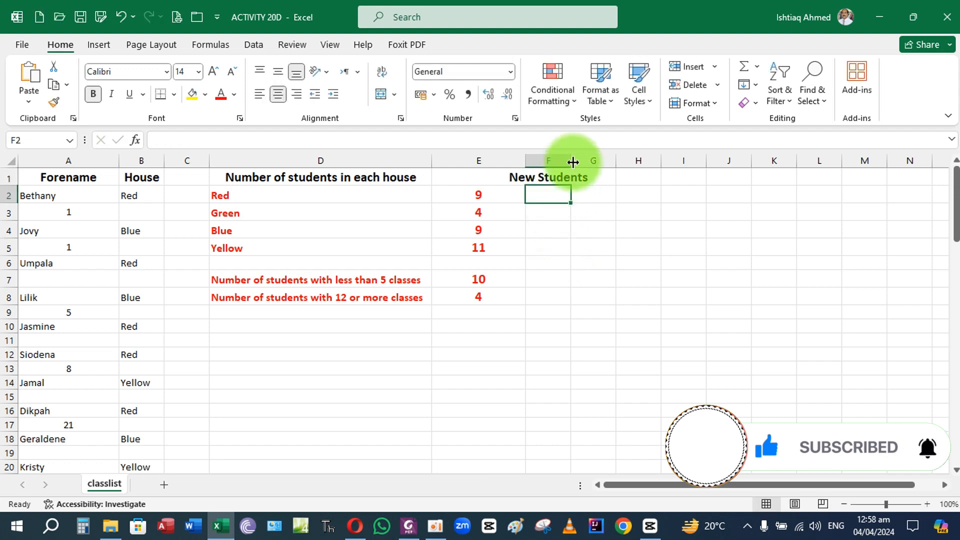
double_click(573, 161)
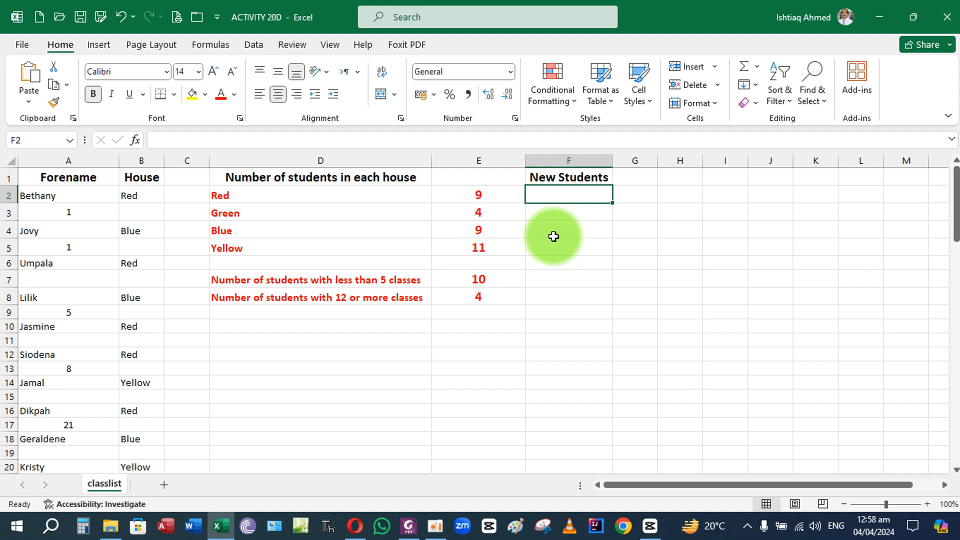
Step: Begin an IF formula in cell F2 with the logical test E2<6
type("=")
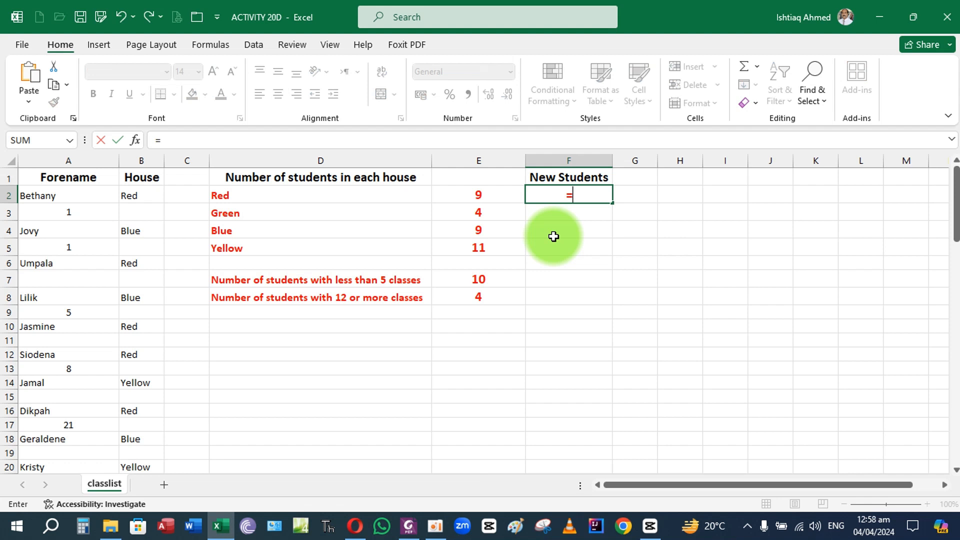
type("IF")
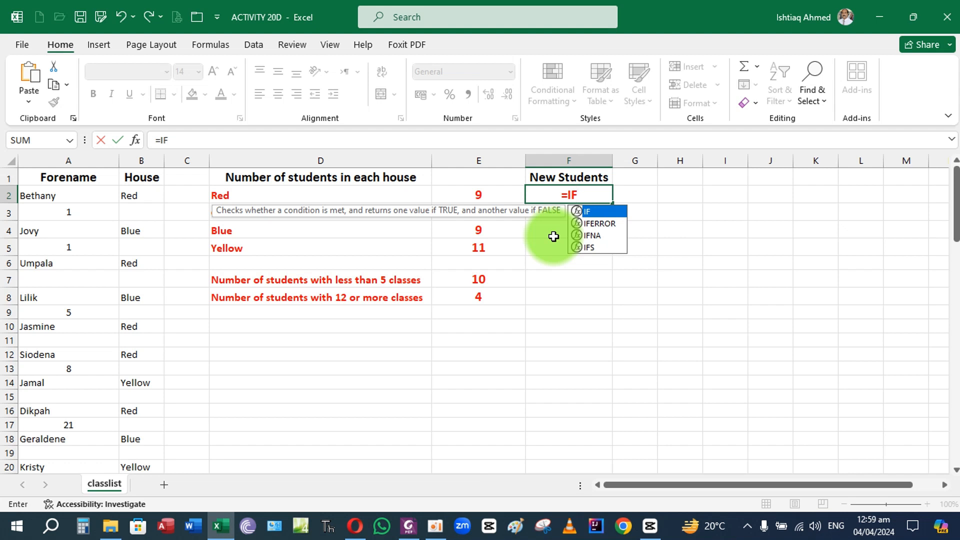
type("(")
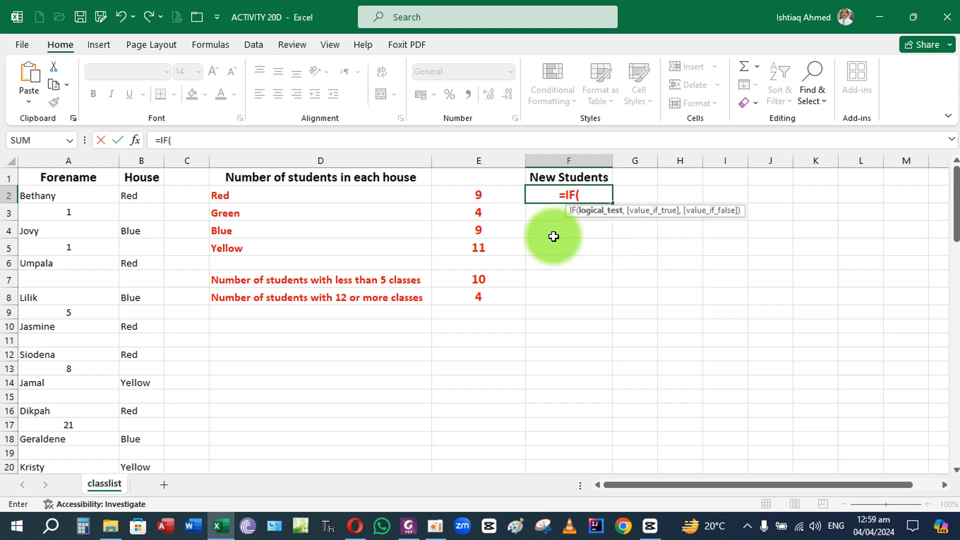
left_click(503, 200)
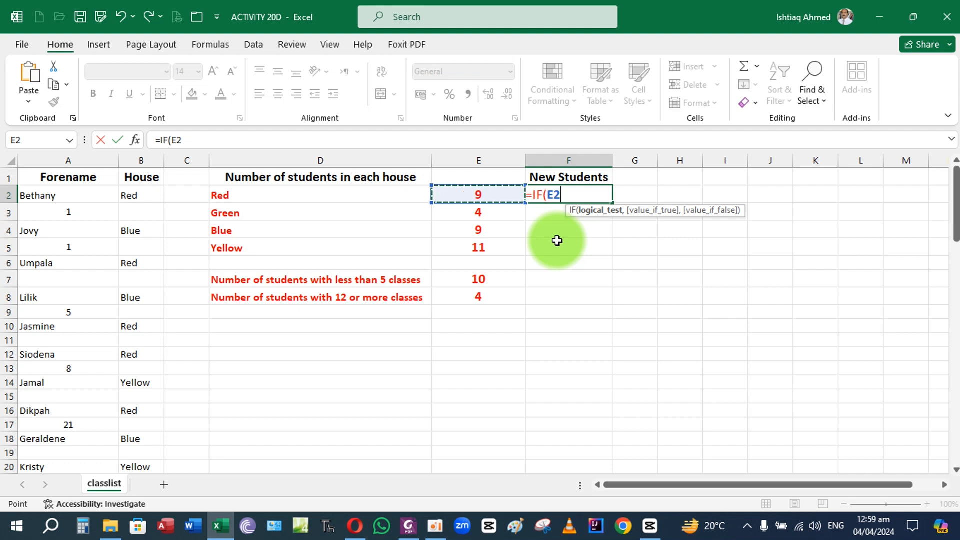
type("<")
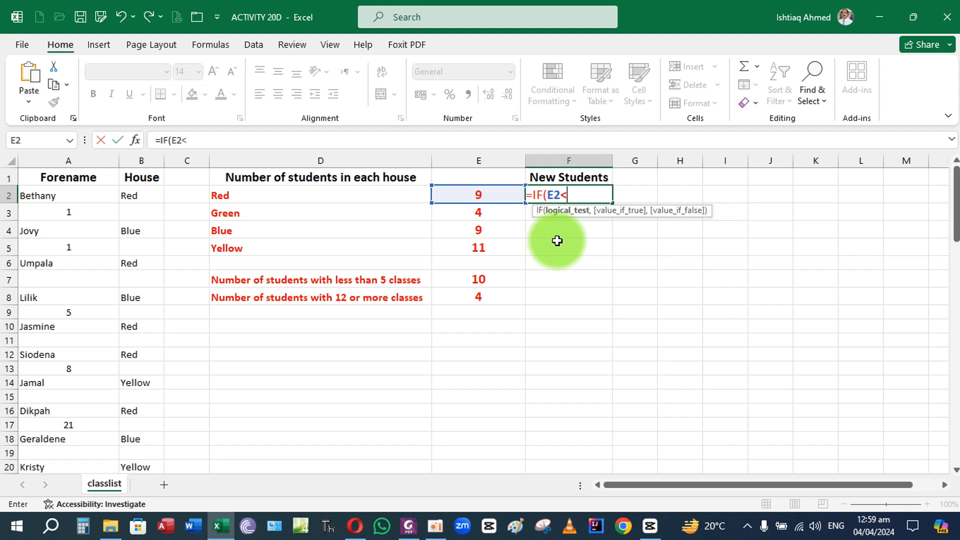
type("6")
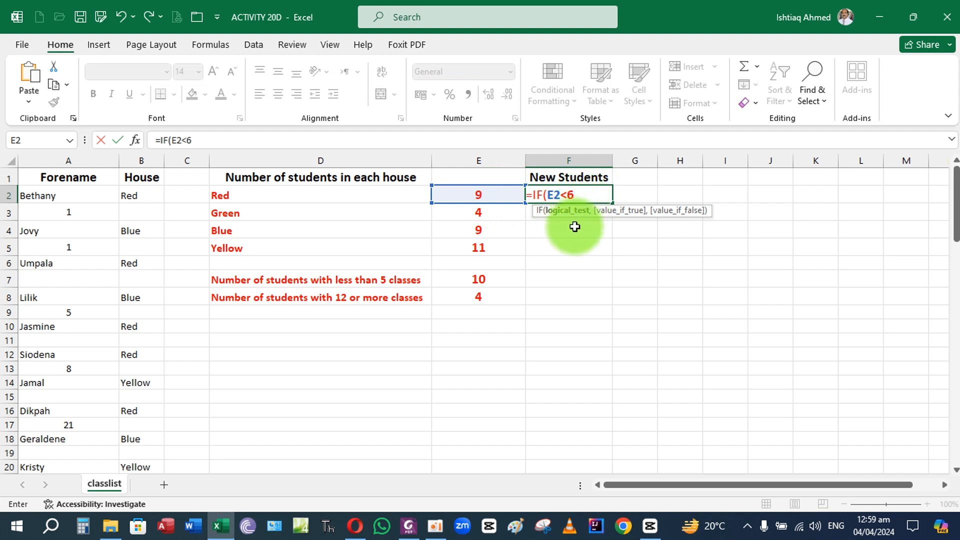
type(",")
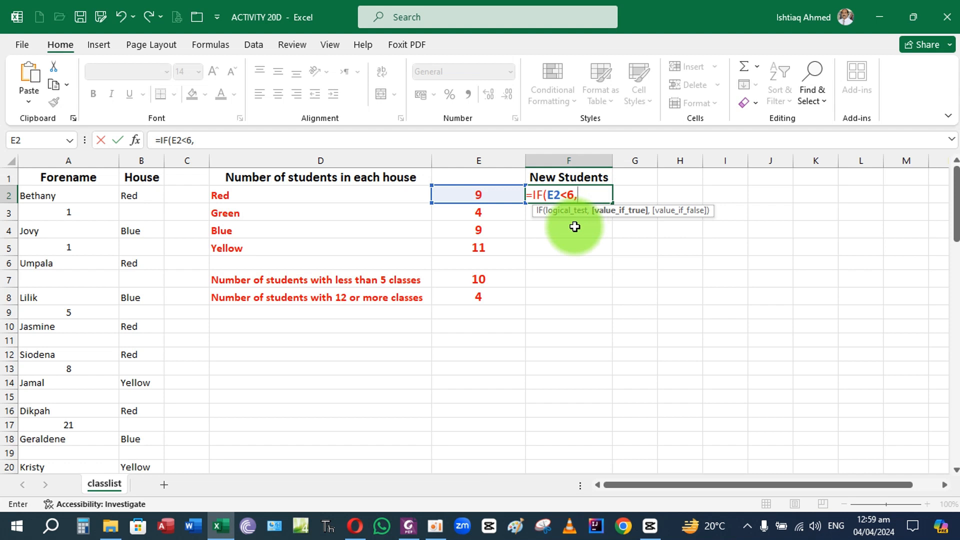
Step: Add ADD TO THIS HOUSE as the formula's true result and "FULL" as its false result, and close the formula
type("ÄDD TO")
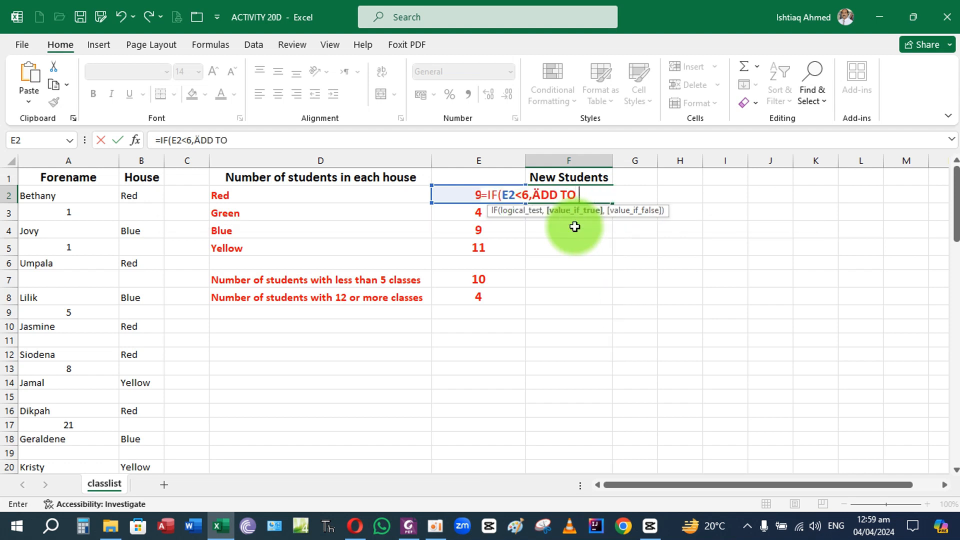
type(" THIS HOUSE")
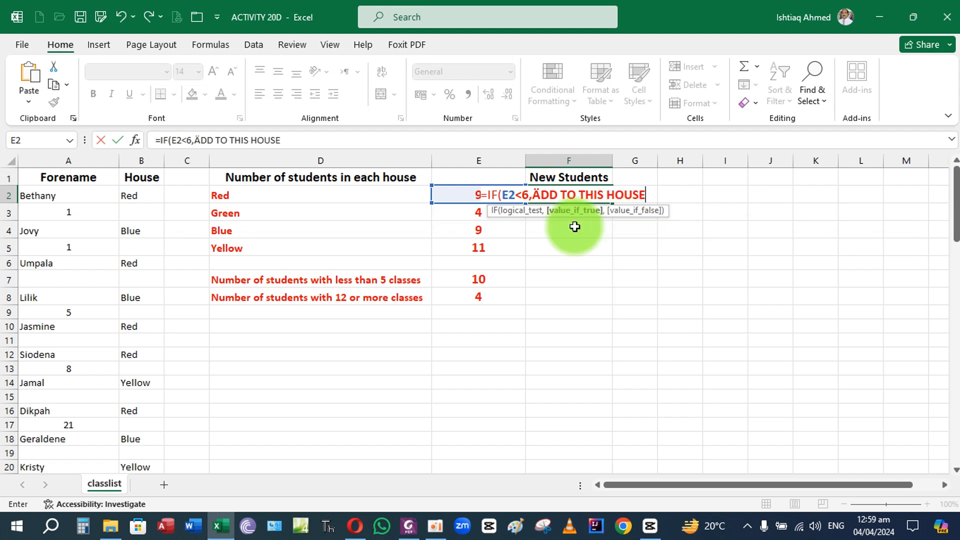
type("\",")
type("\"FULL")
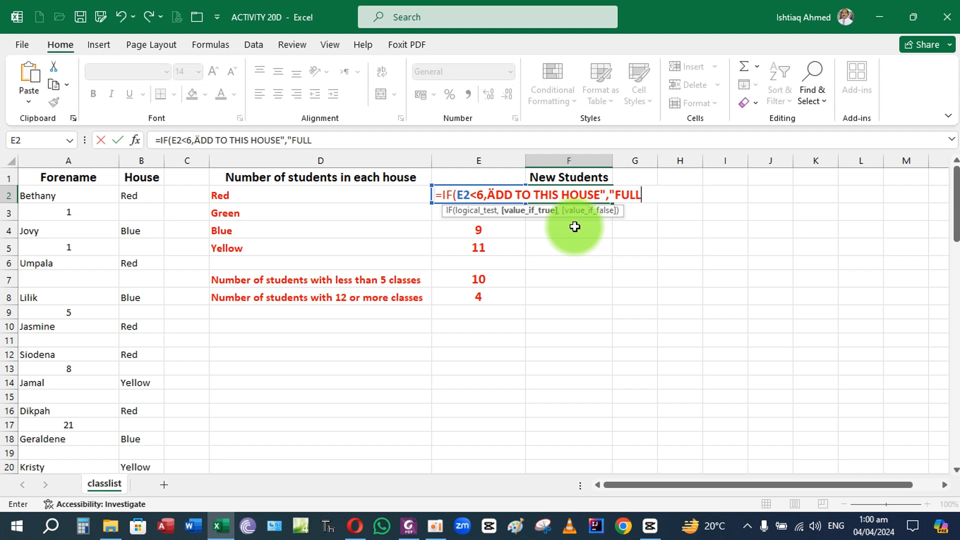
type("\")")
Step: Correct the true result to "ADD TO THIS HOUSE" with an opening quotation mark and a plain A, and commit the F2 formula
left_click(488, 195)
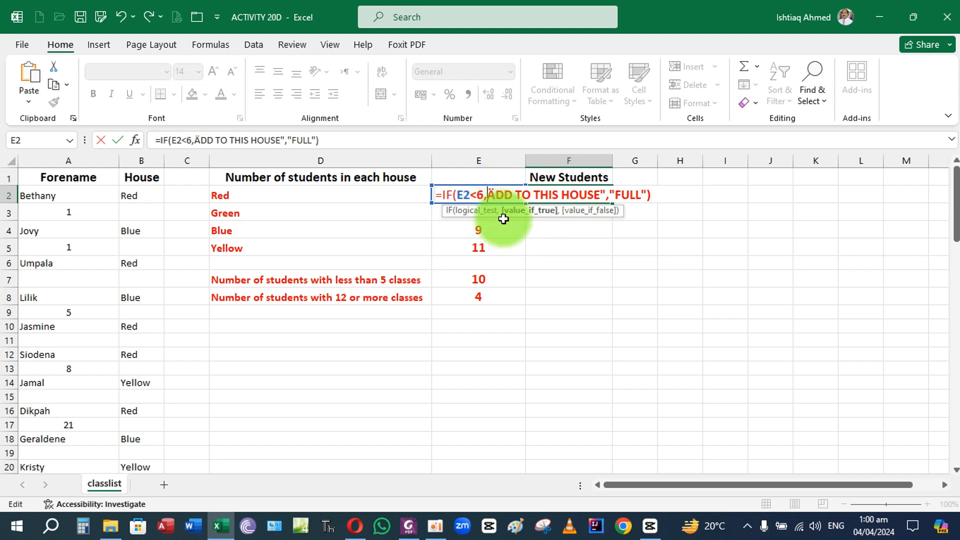
type("\"\"")
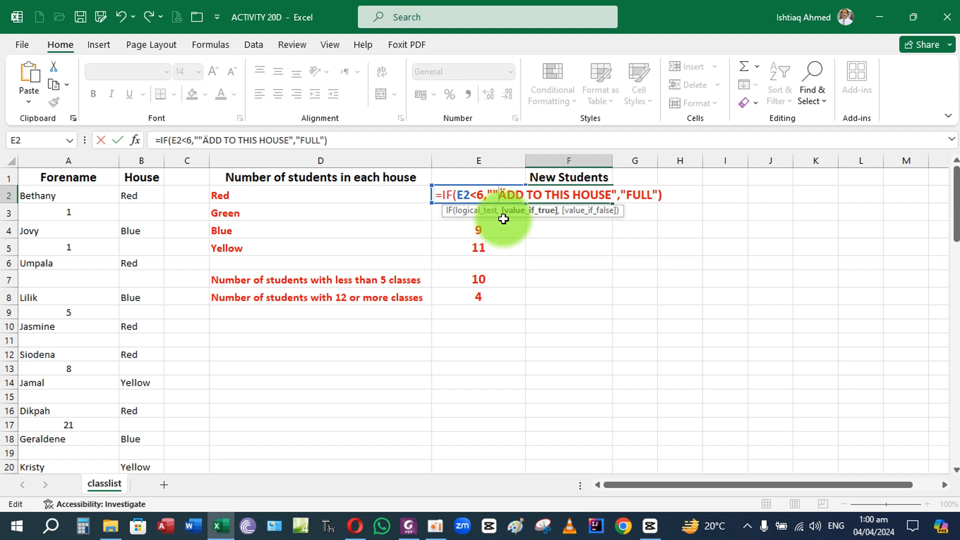
key("BackSpace")
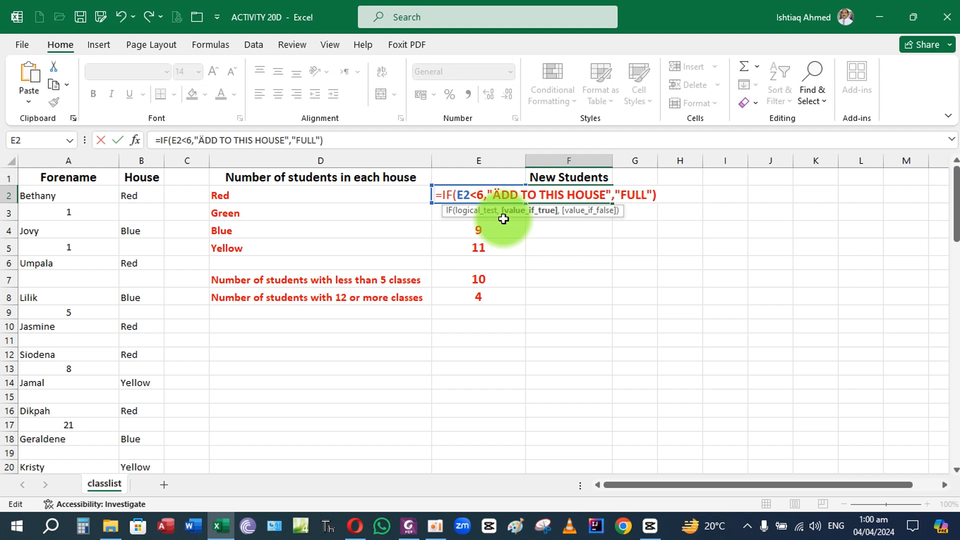
key("Delete")
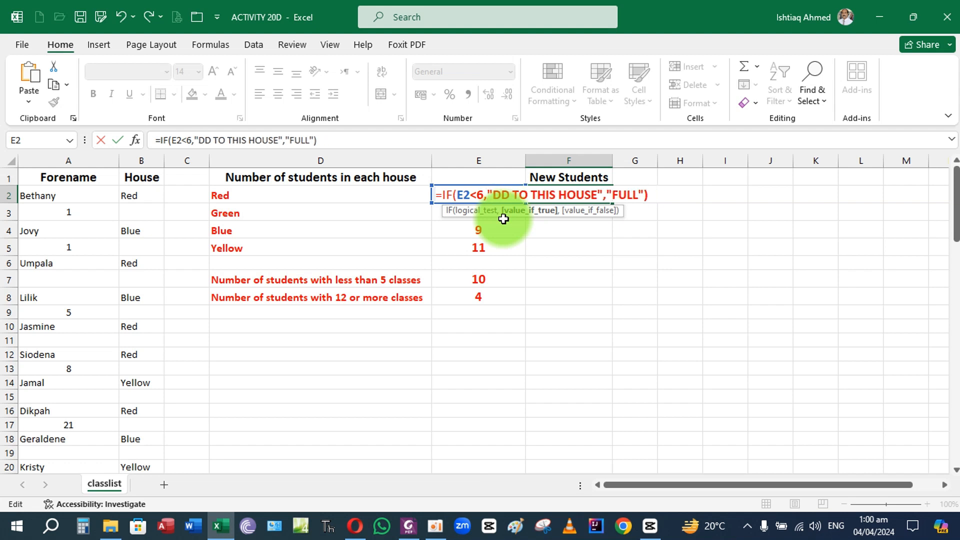
type("A")
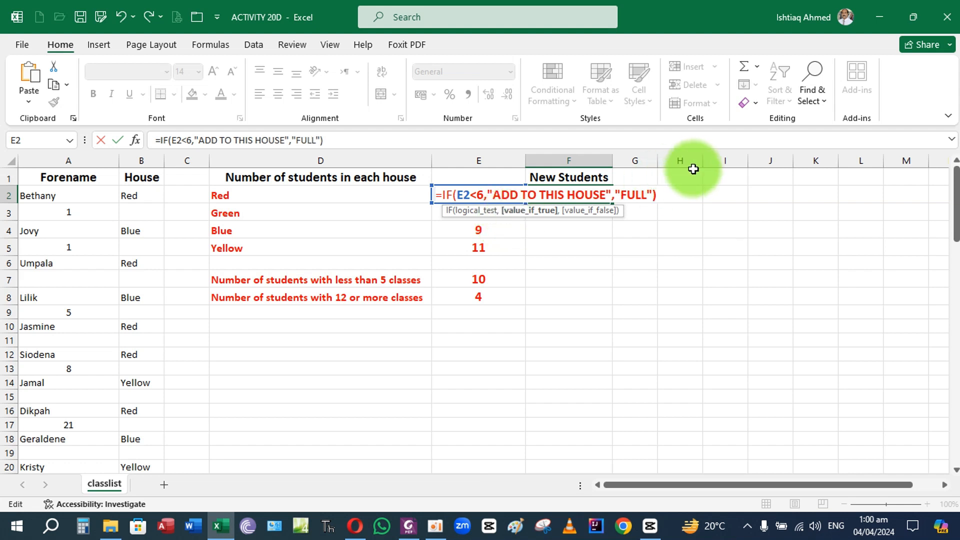
left_click(662, 195)
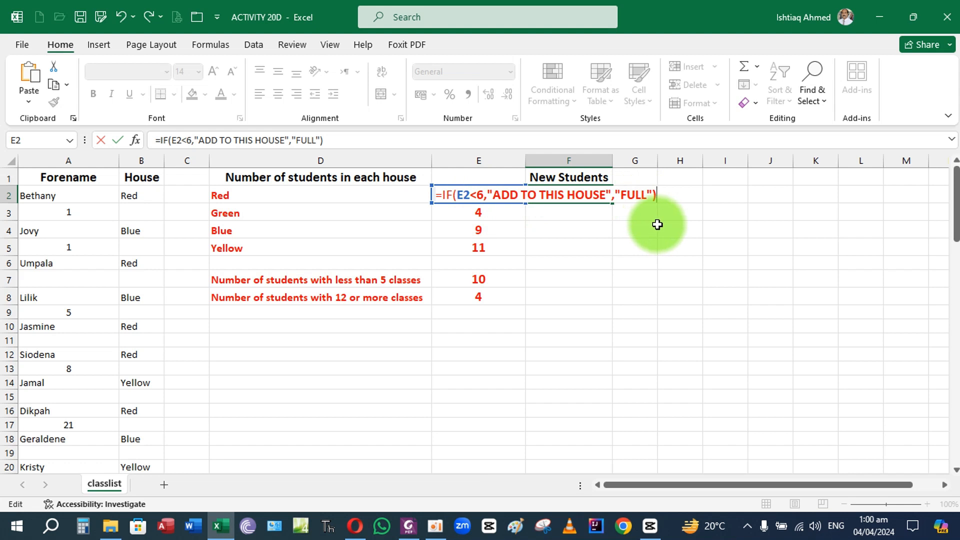
key("Return")
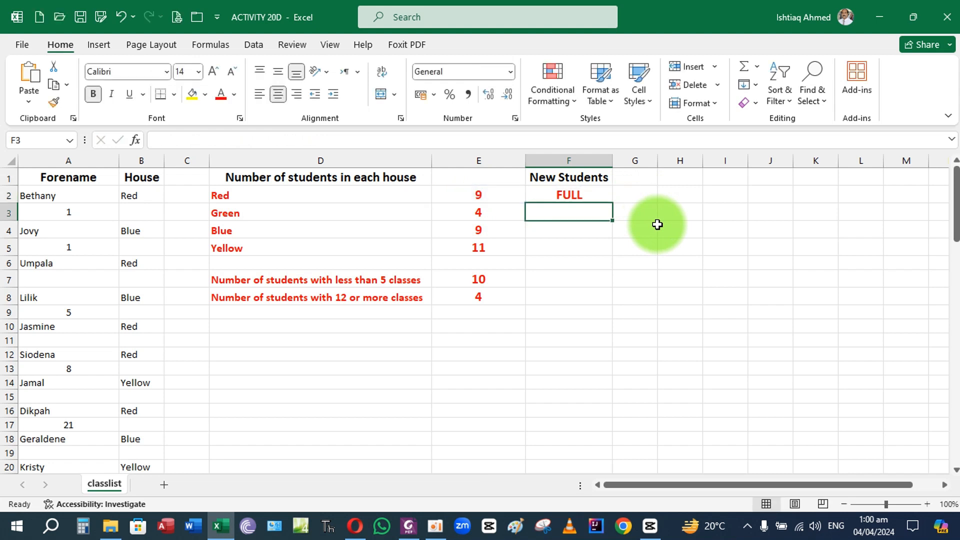
Step: Copy the F2 formula down through F5 and fit column F's width to the results
left_click(591, 195)
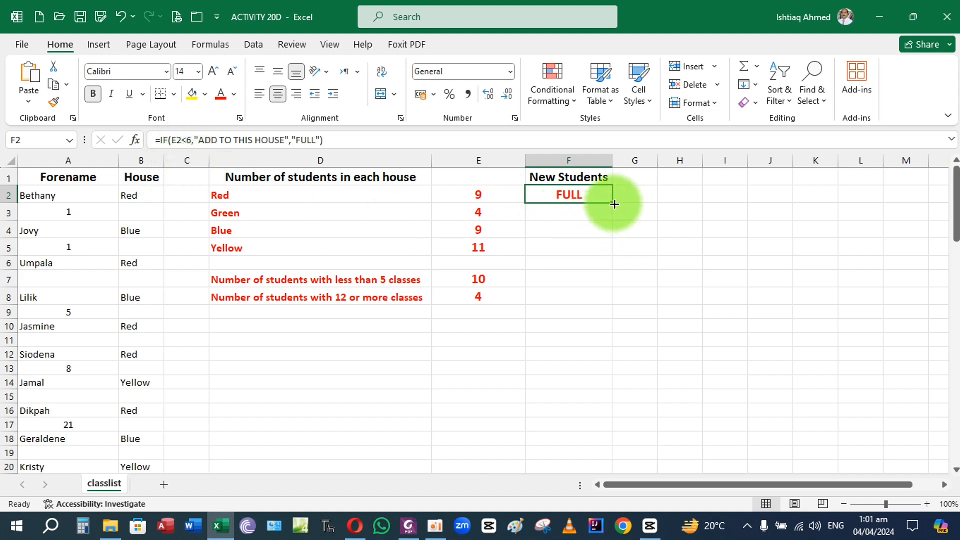
left_click_drag(613, 203, 613, 252)
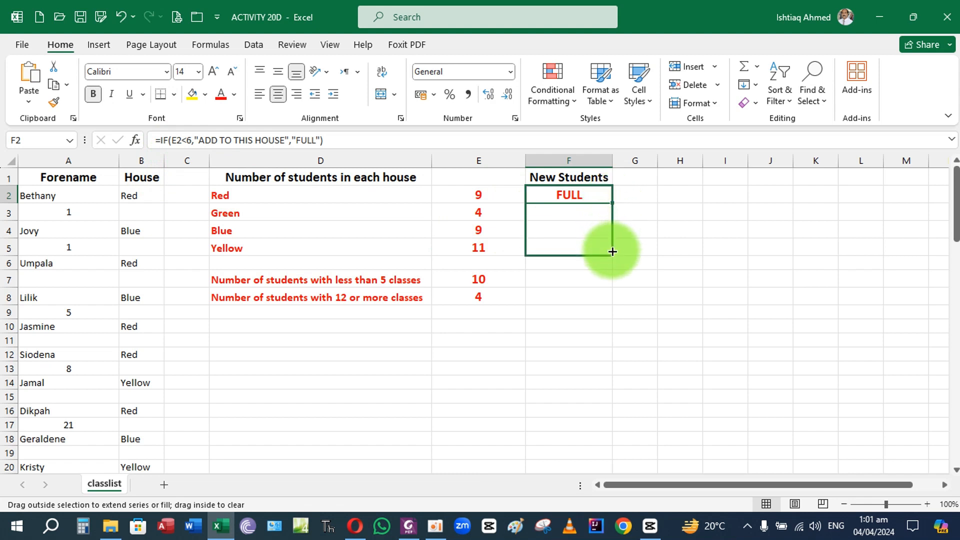
left_click_drag(612, 252, 612, 251)
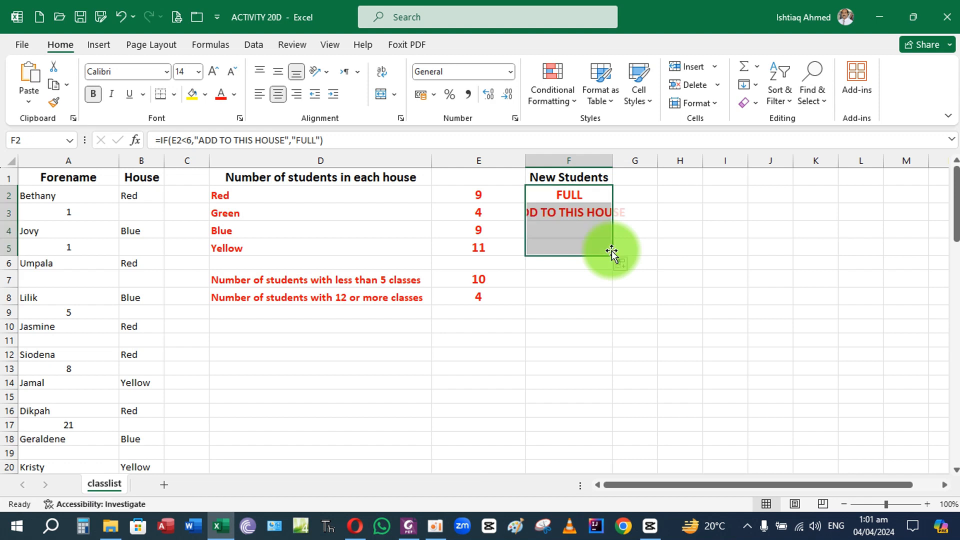
double_click(613, 161)
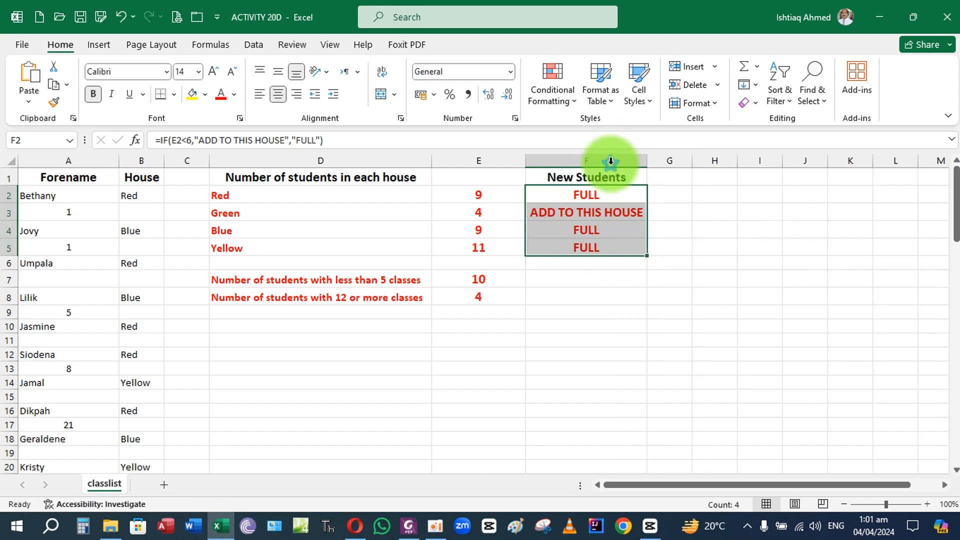
Step: Display the sheet's formulas instead of their results and view those in columns E and F
left_click(589, 218)
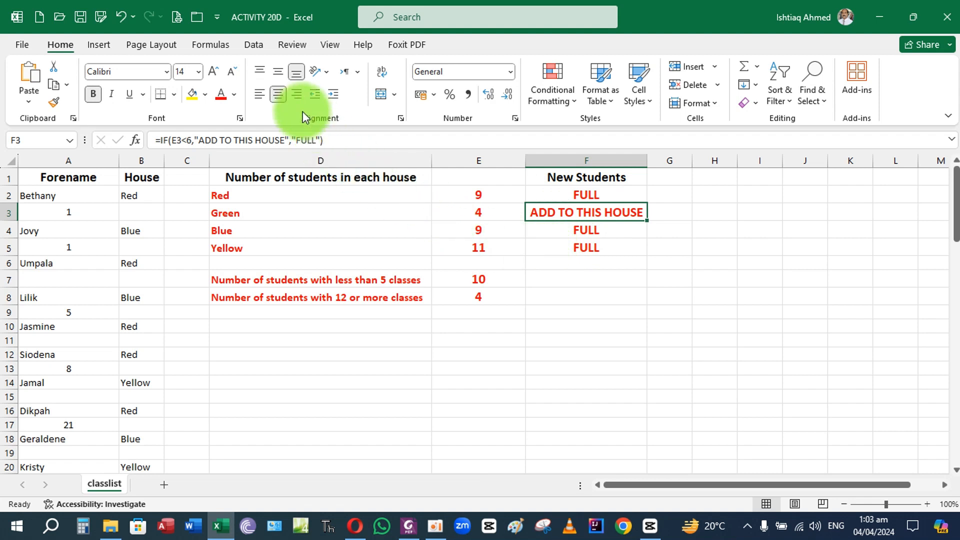
left_click(223, 47)
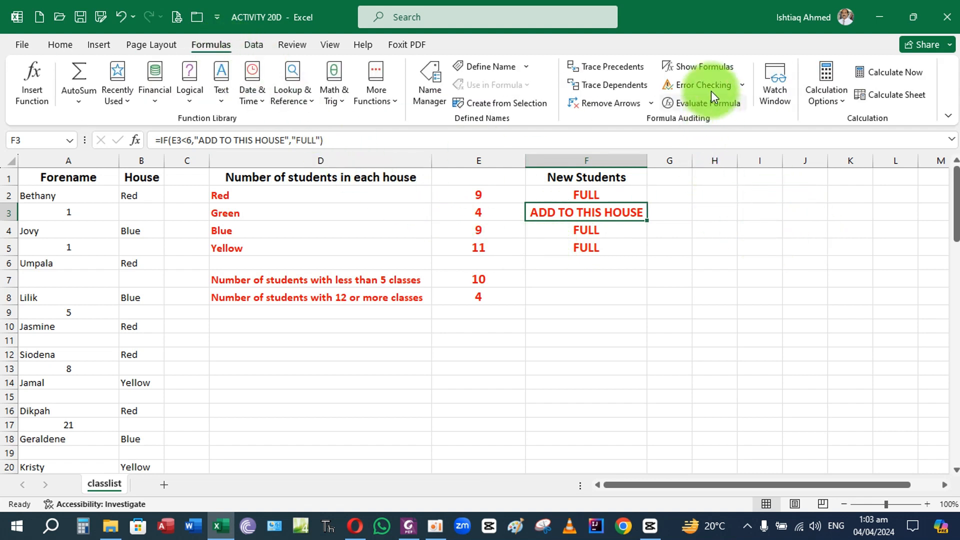
left_click(701, 67)
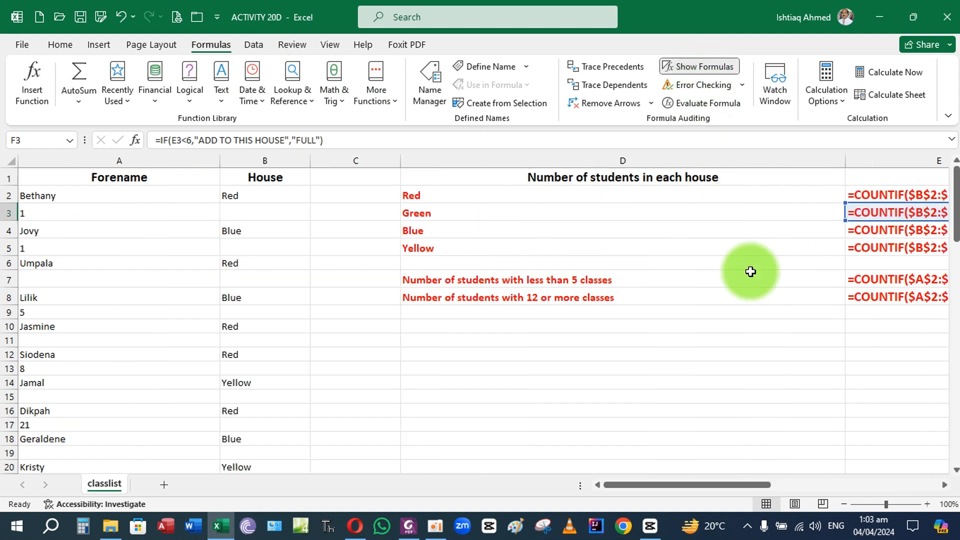
left_click_drag(704, 482, 831, 476)
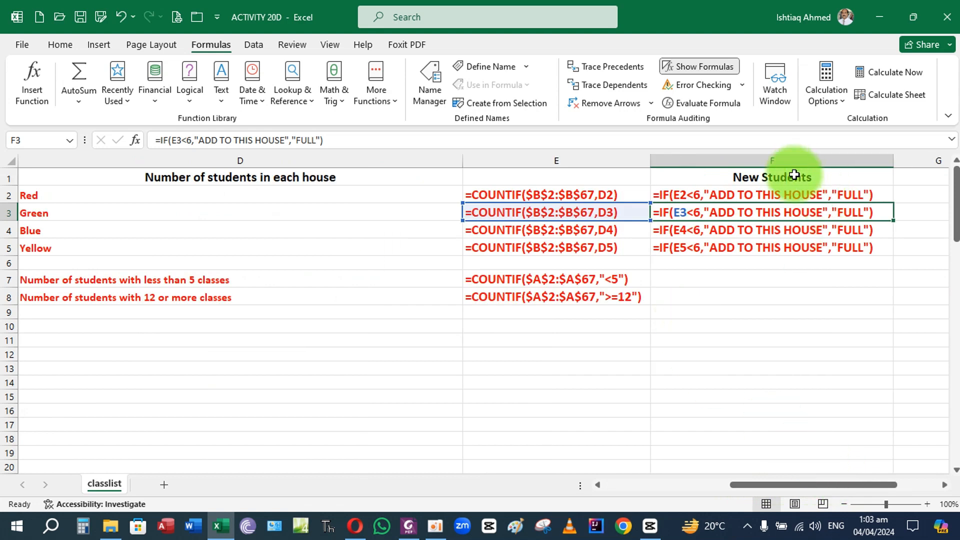
Step: Examine the displayed formulas across the sheet, from the house table to the Students in class and Extra clubs formulas below the list
left_click(766, 276)
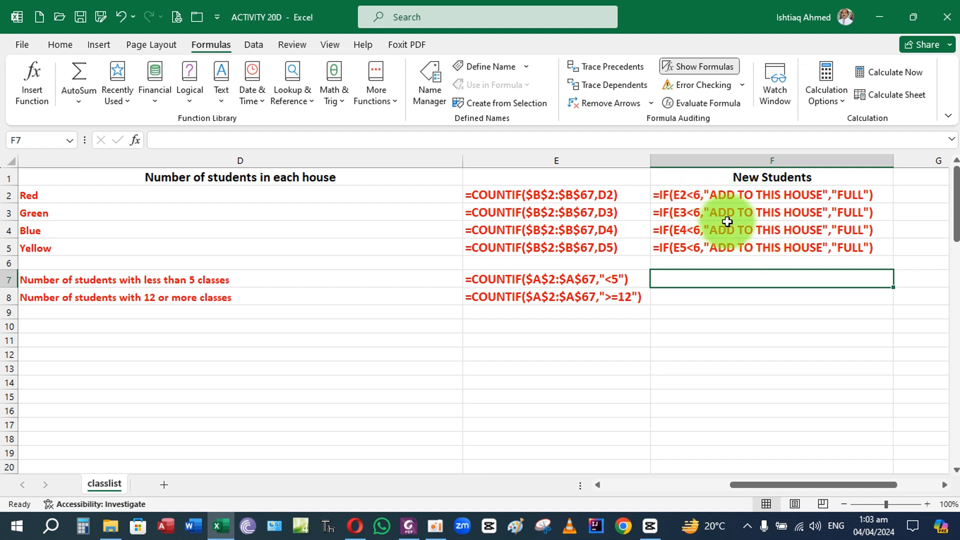
left_click(610, 487)
scroll(324, 344, "down", 6)
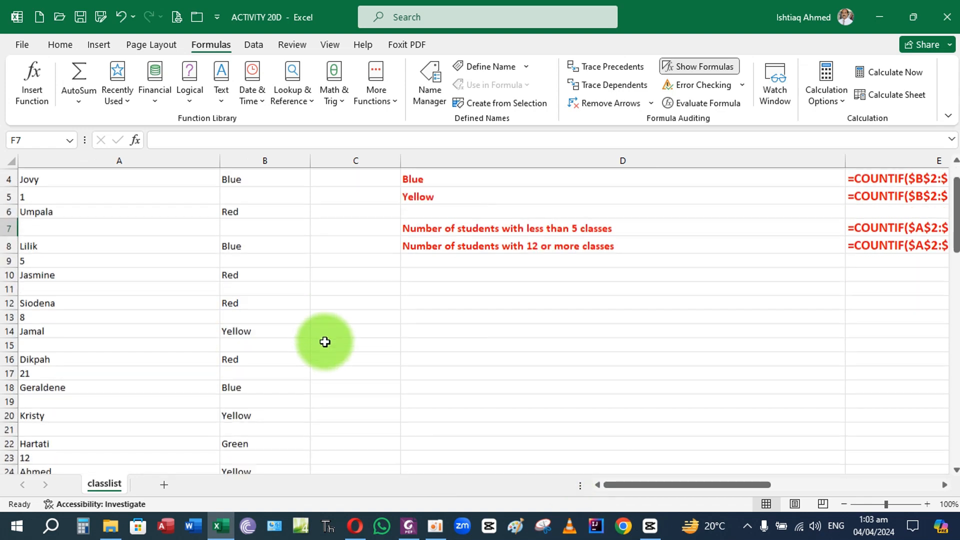
scroll(324, 344, "down", 11)
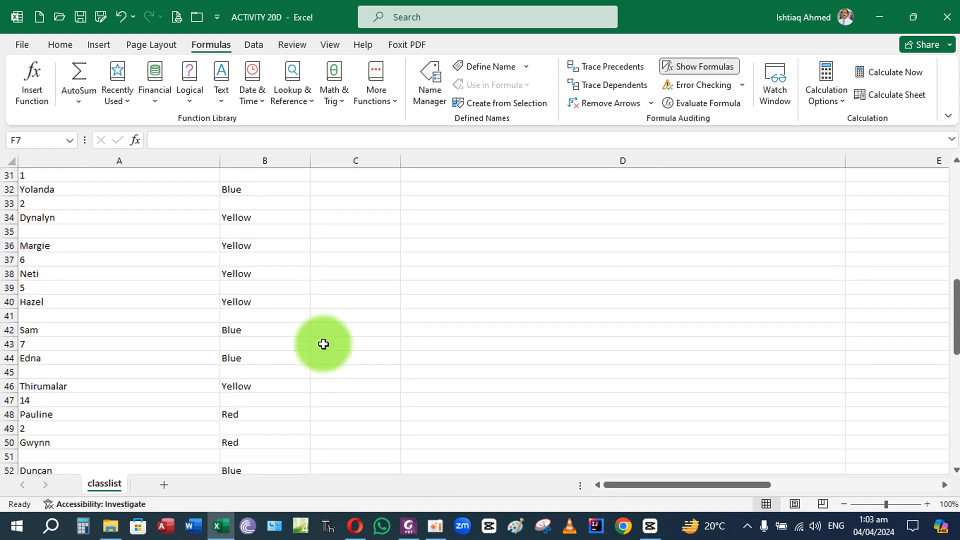
scroll(322, 346, "down", 3)
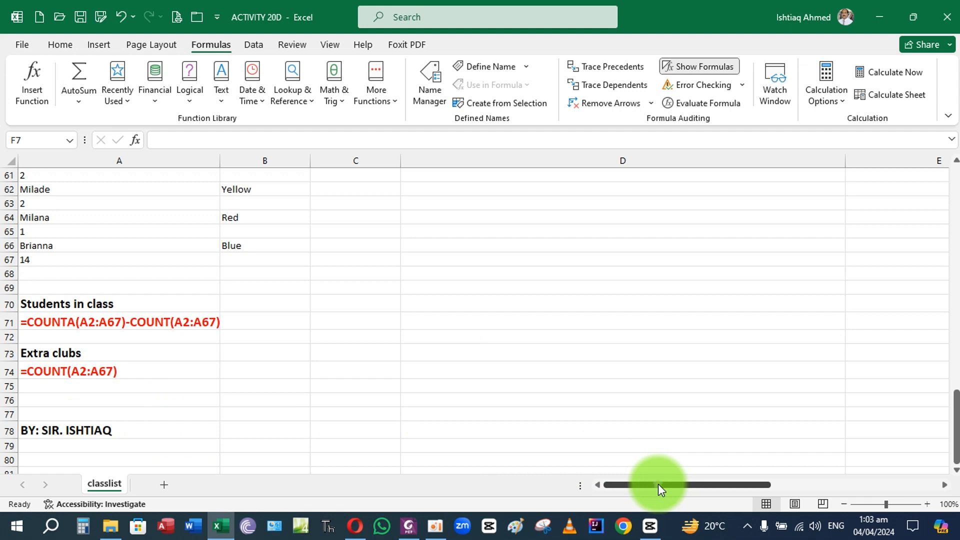
left_click_drag(658, 485, 788, 484)
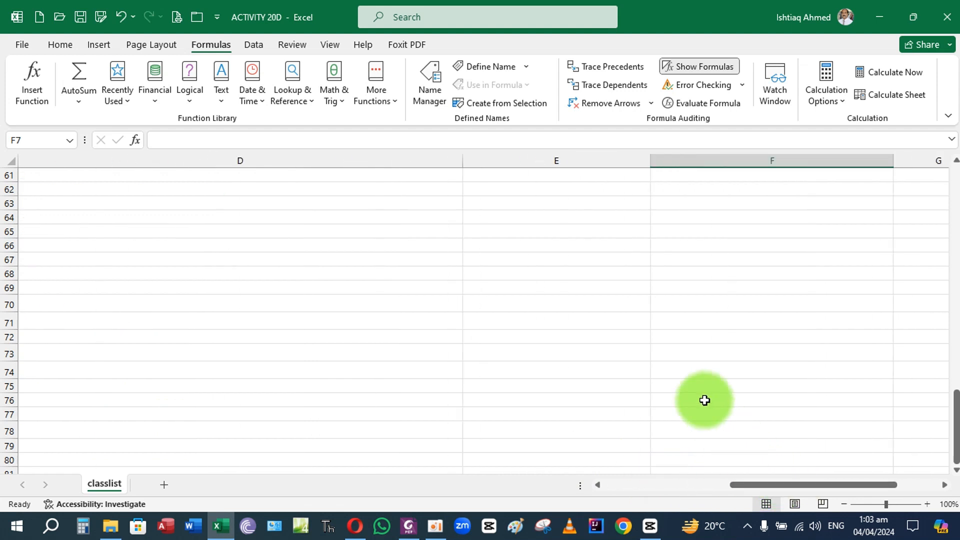
scroll(657, 364, "up", 13)
scroll(657, 364, "up", 7)
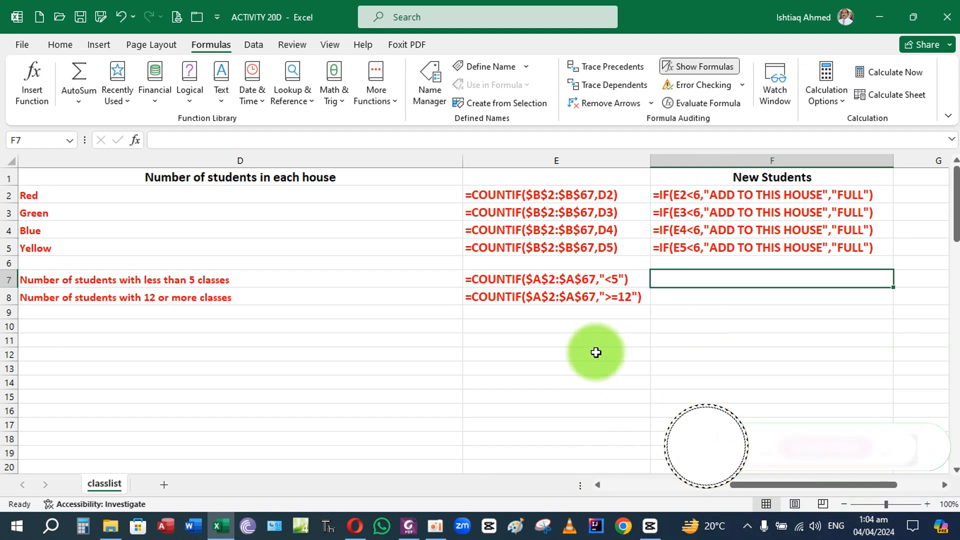
Step: Switch the sheet back to displaying results instead of formulas, with the Forename and House columns in view
left_click(690, 69)
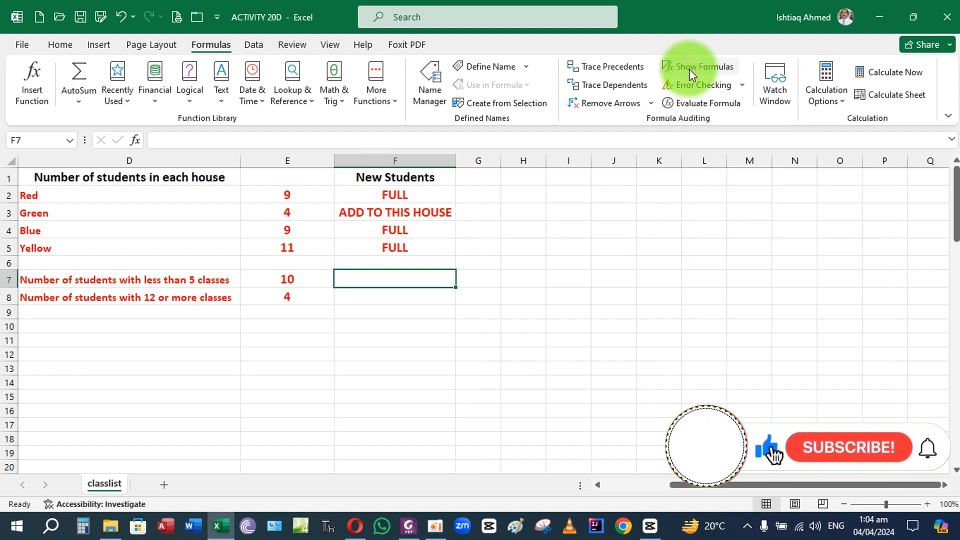
left_click(625, 484)
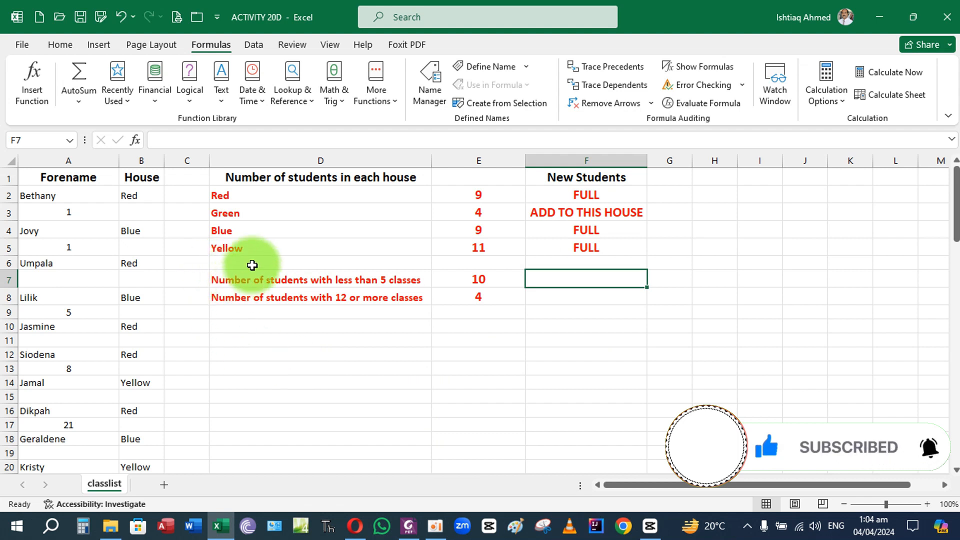
left_click(57, 45)
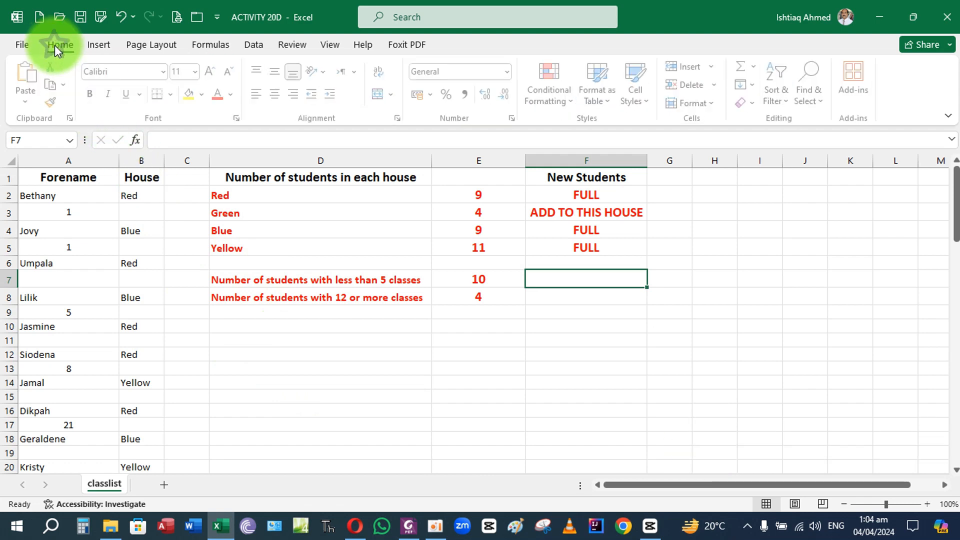
Step: Save a copy of the workbook as ACTIVITY 20E in the IGCSE ICT SOURCE FILES Chapter 20 folder
left_click(23, 47)
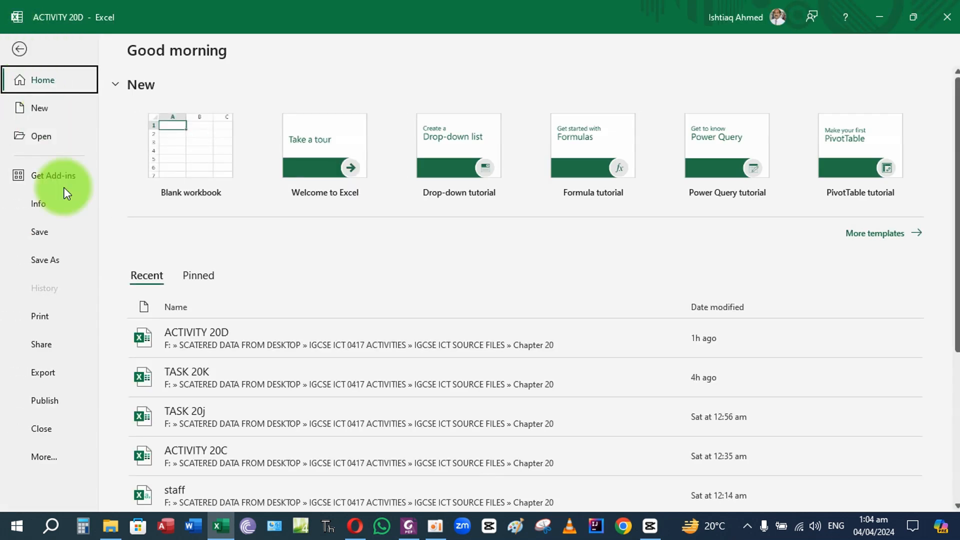
left_click(50, 260)
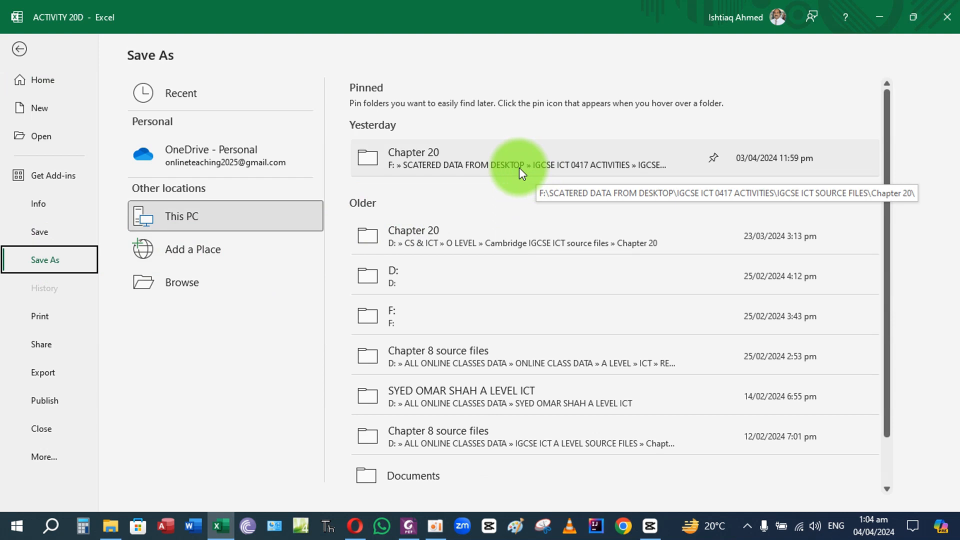
left_click(479, 161)
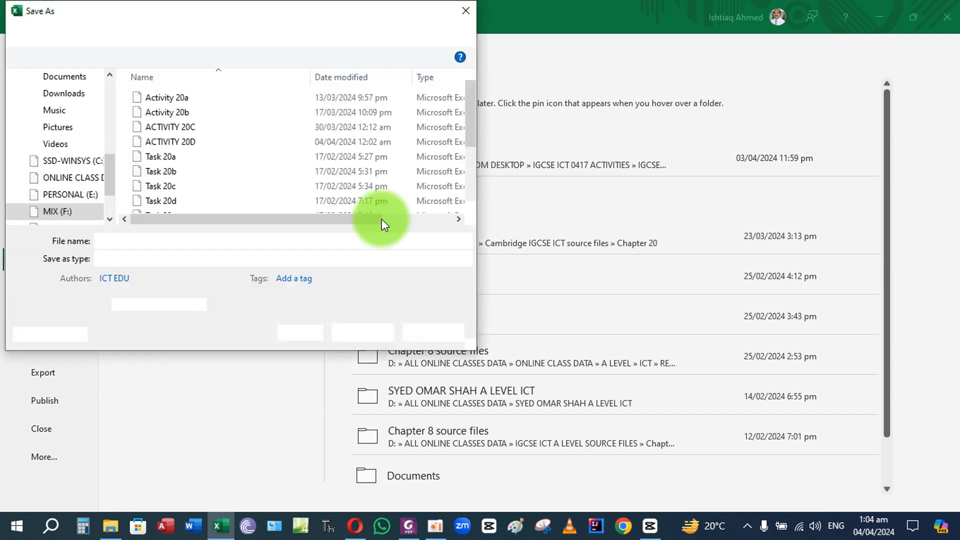
left_click(170, 240)
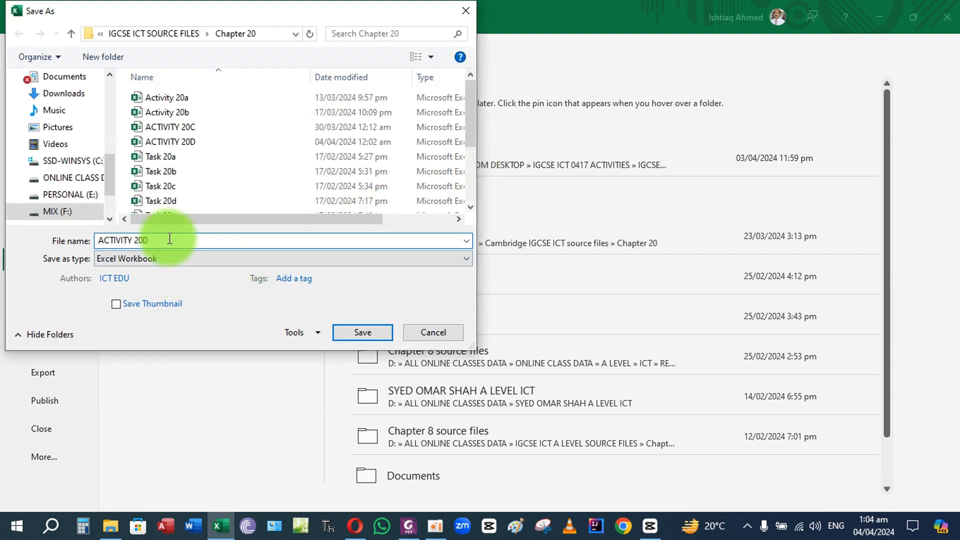
key("BackSpace")
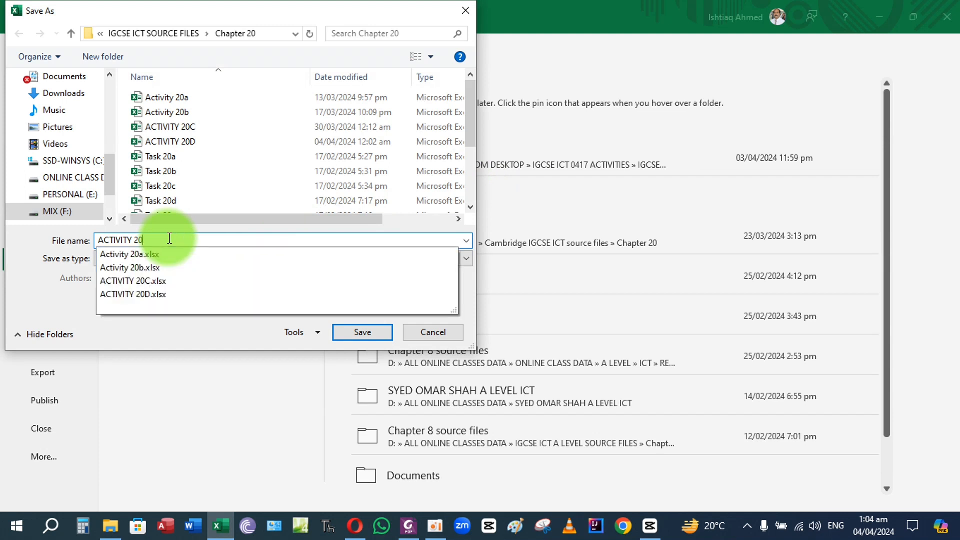
type("E")
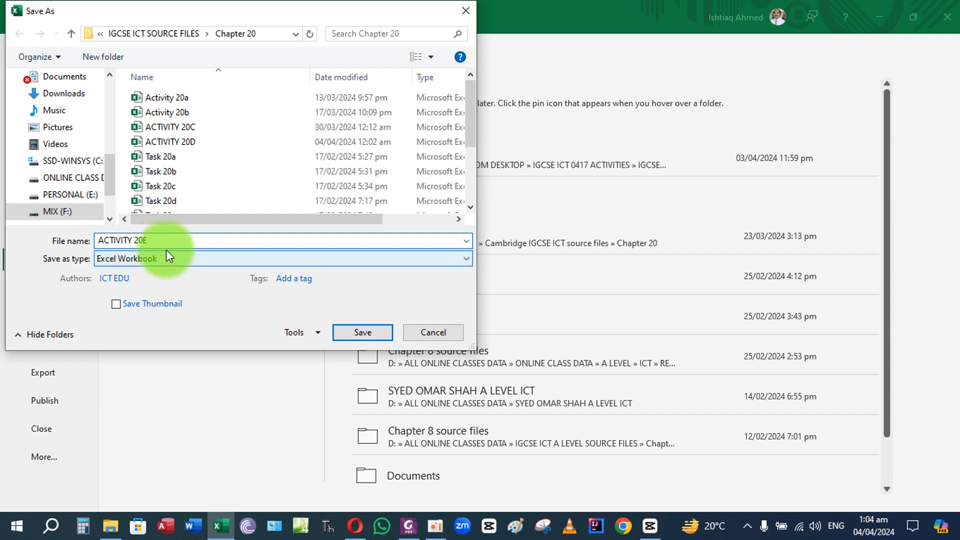
left_click(346, 335)
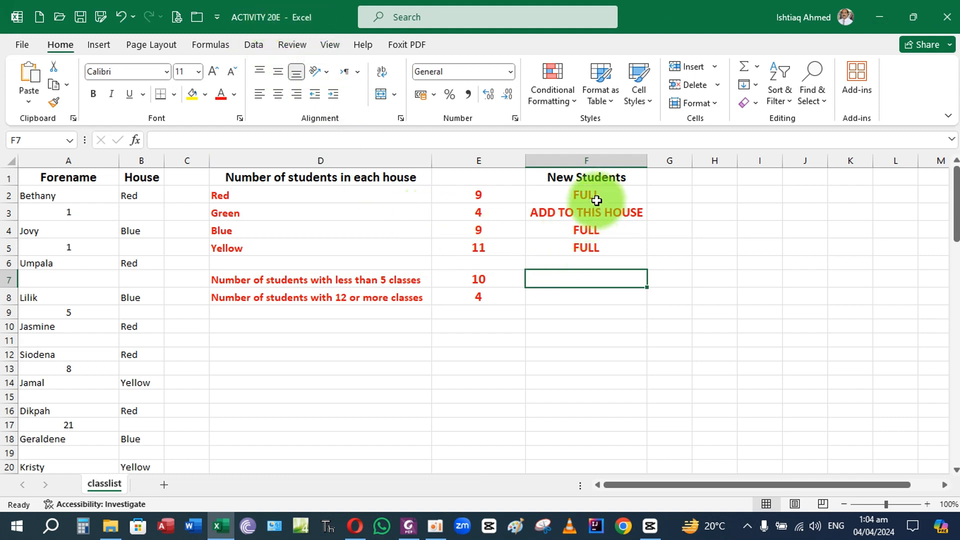
Step: Increase the font size of D2:E8 to 14 and fit column D's width to its text
left_click(597, 199)
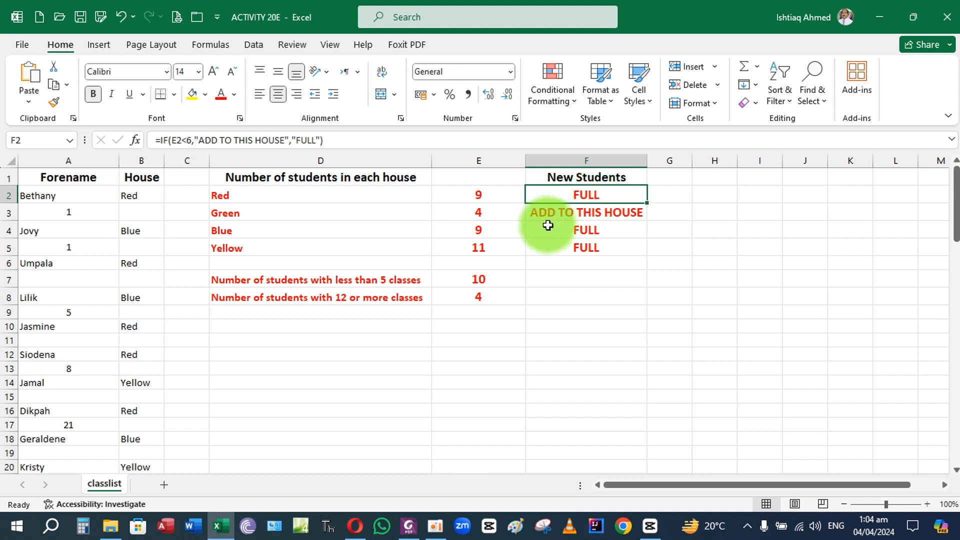
left_click(550, 214)
left_click(265, 197)
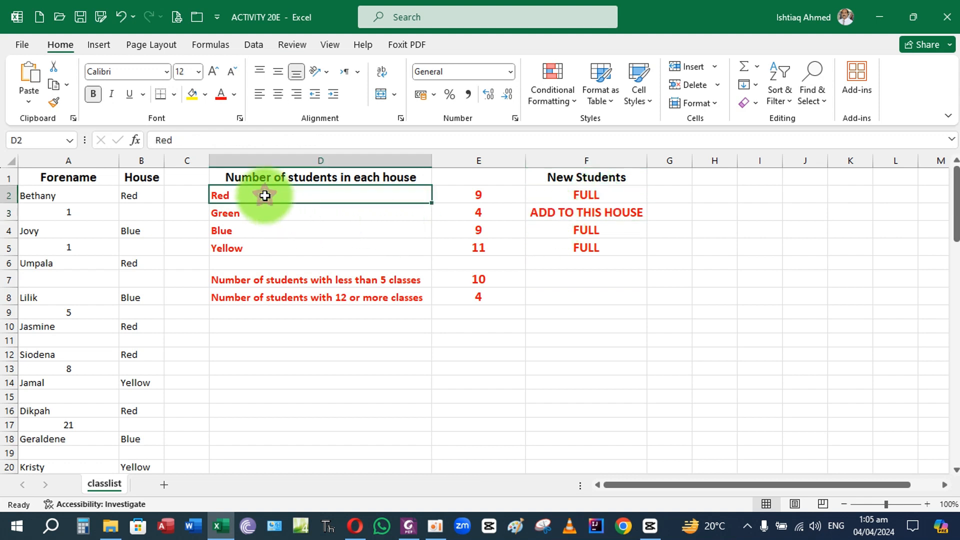
left_click_drag(283, 195, 456, 297)
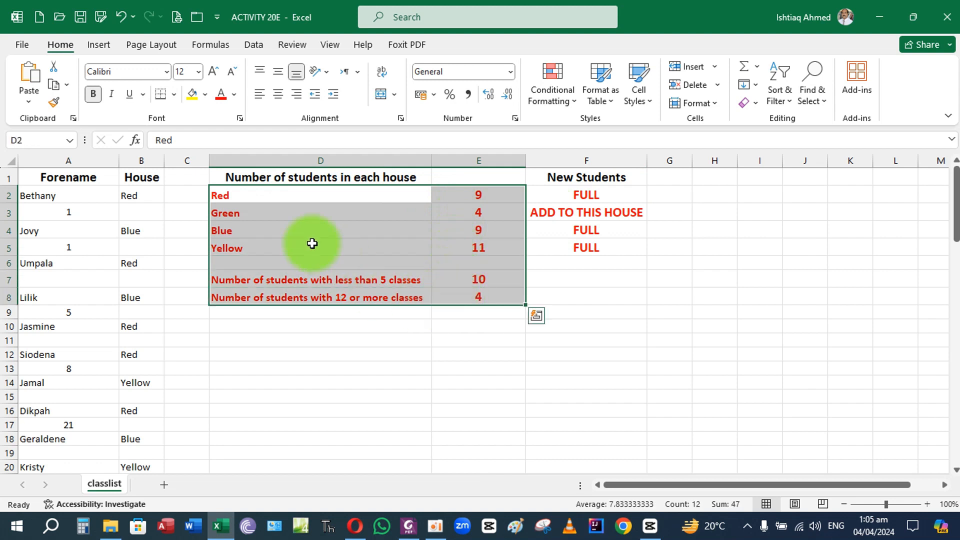
left_click(214, 72)
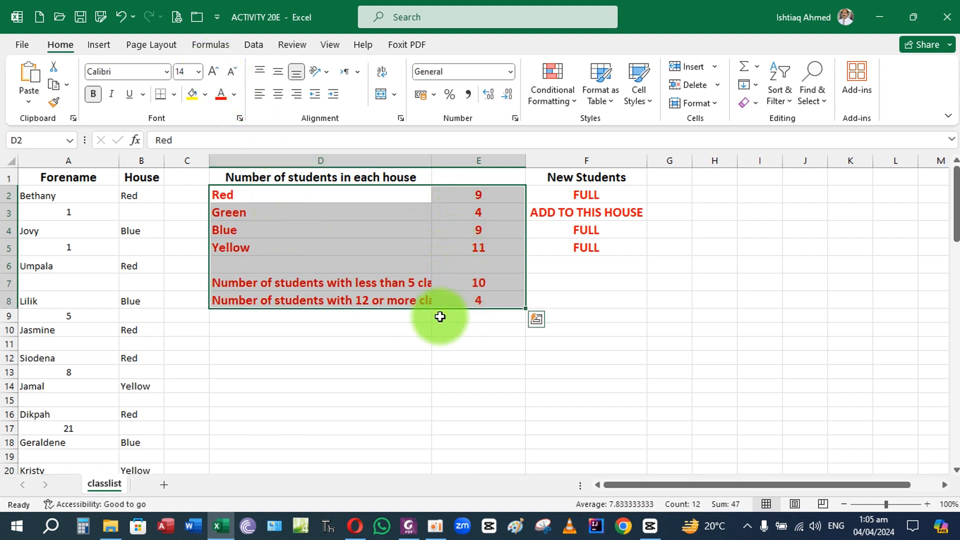
double_click(432, 161)
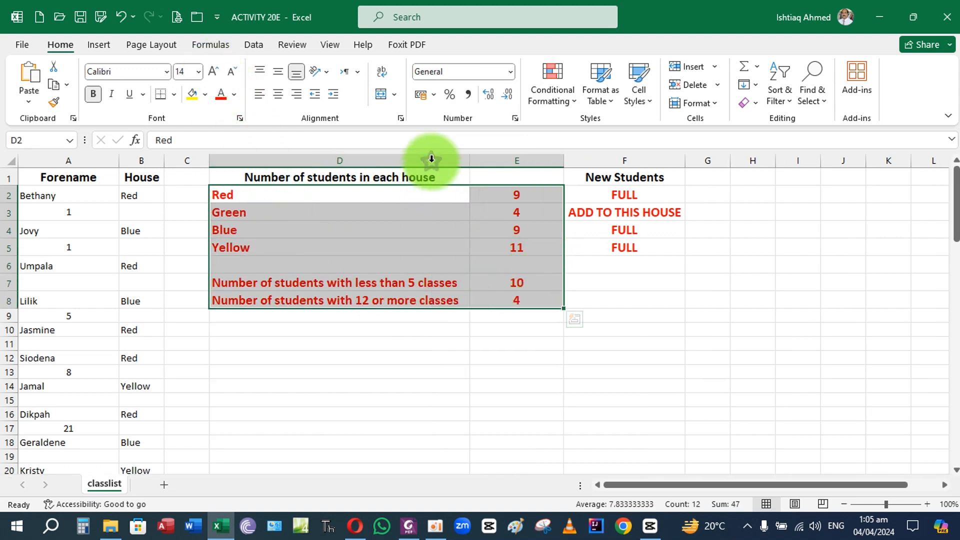
left_click(456, 332)
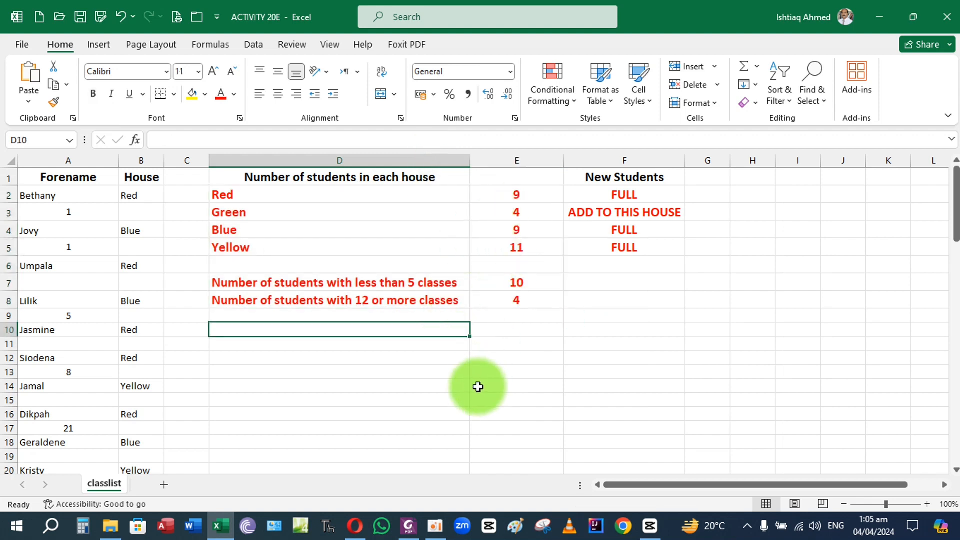
Step: Colour the Students in class label in A70 and the Extra clubs label in A73 red, and save the workbook
scroll(266, 374, "down", 13)
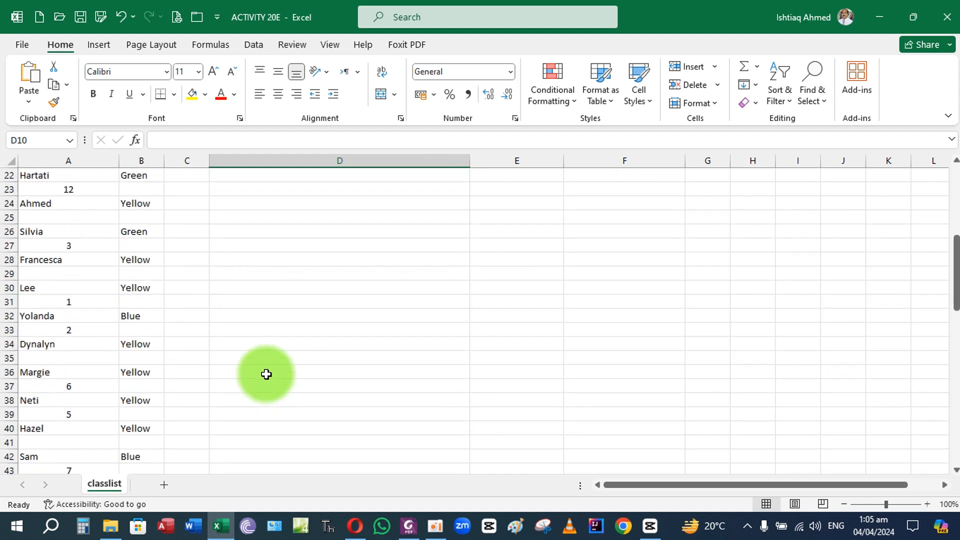
scroll(266, 374, "down", 7)
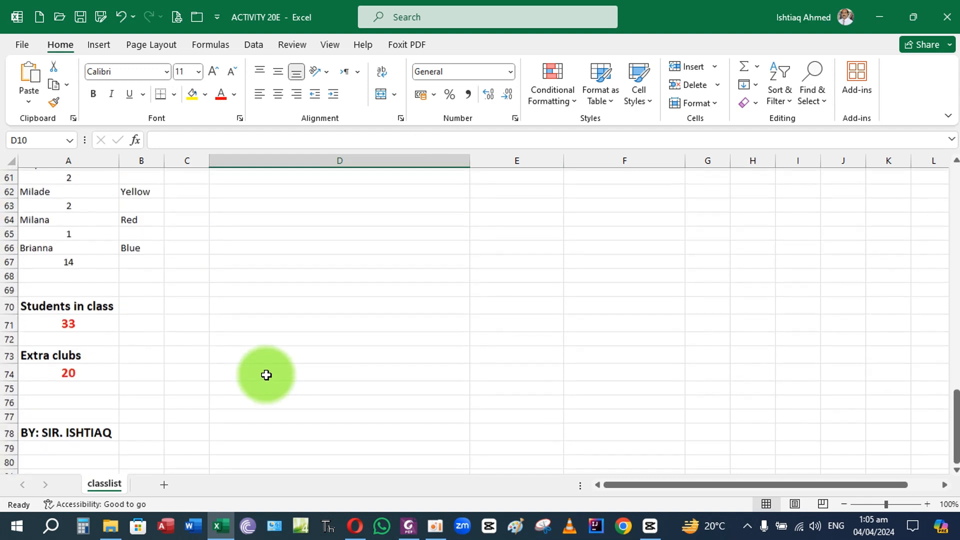
left_click(100, 323)
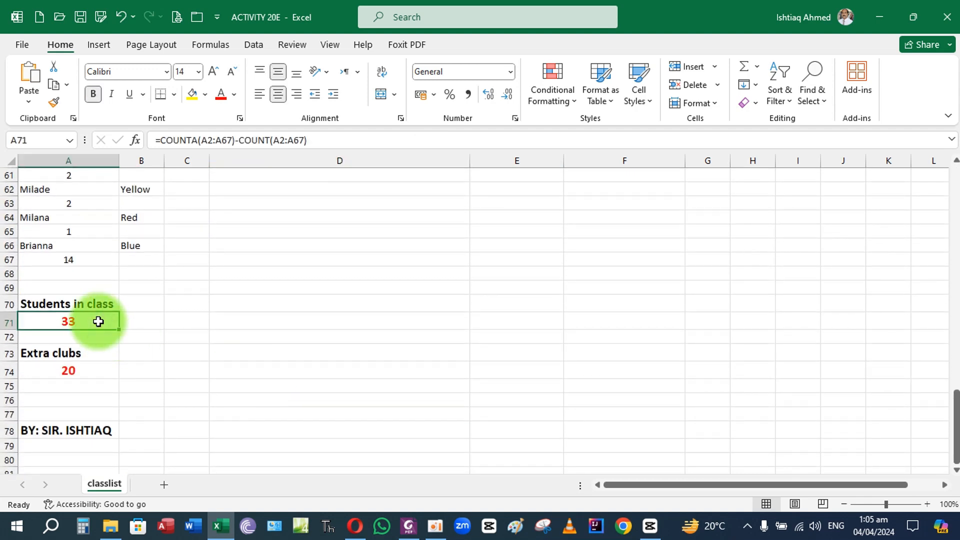
left_click(101, 375)
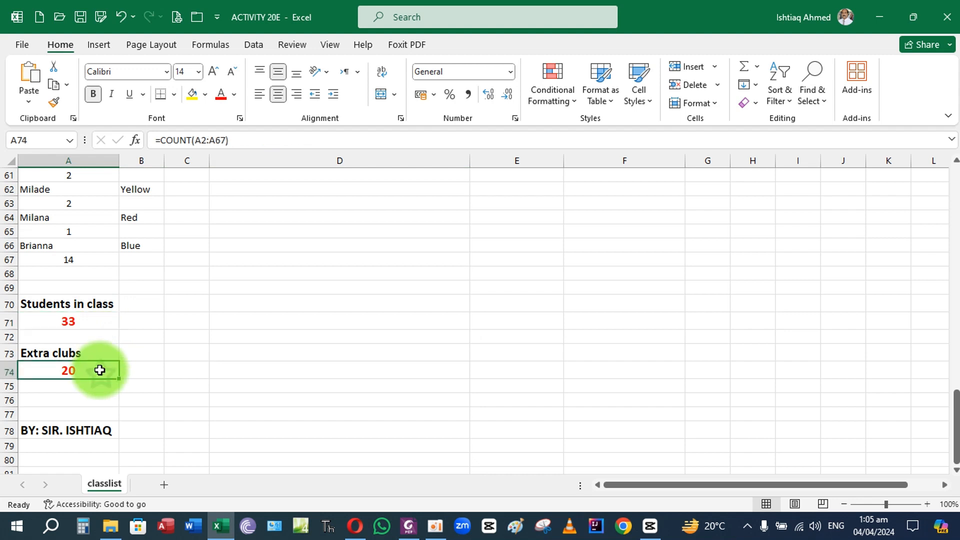
left_click(98, 306)
left_click(220, 95)
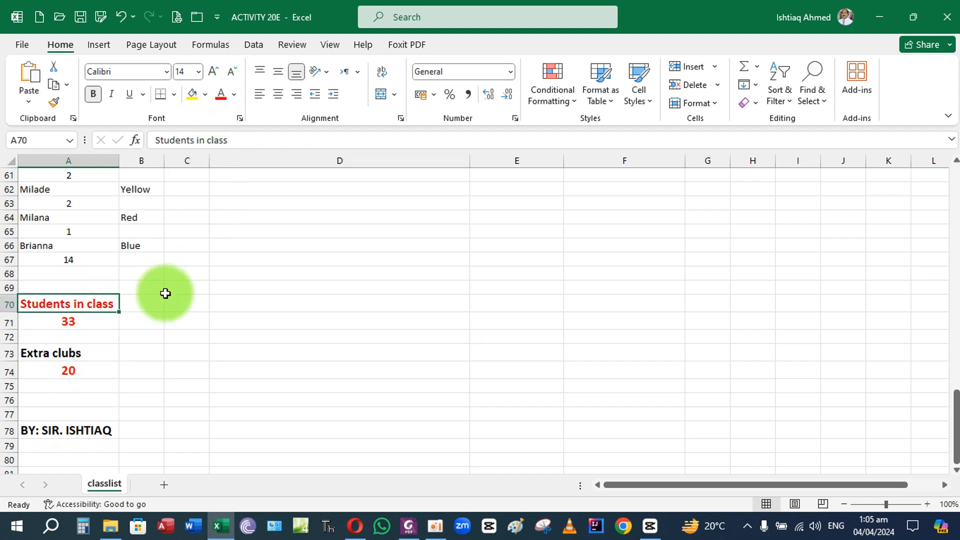
left_click(97, 354)
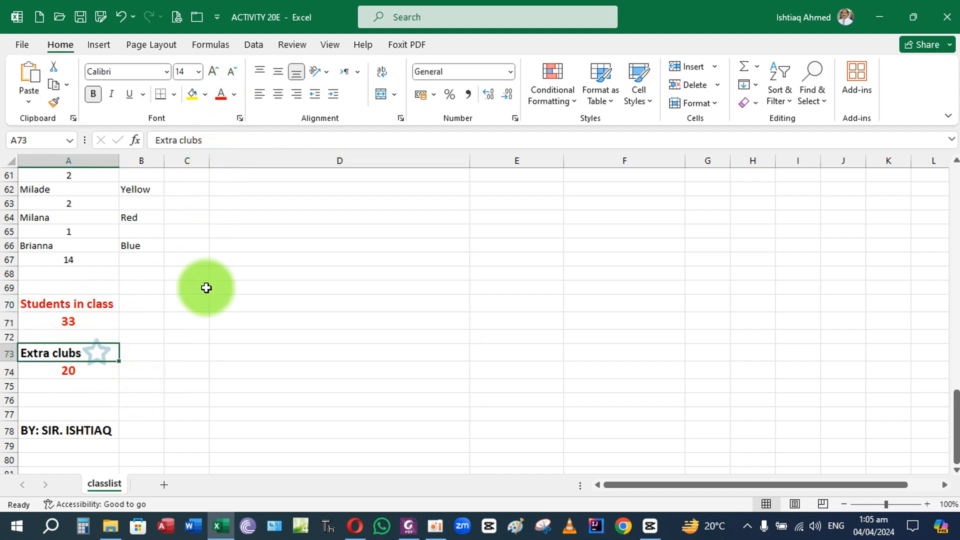
left_click(221, 95)
scroll(608, 446, "up", 20)
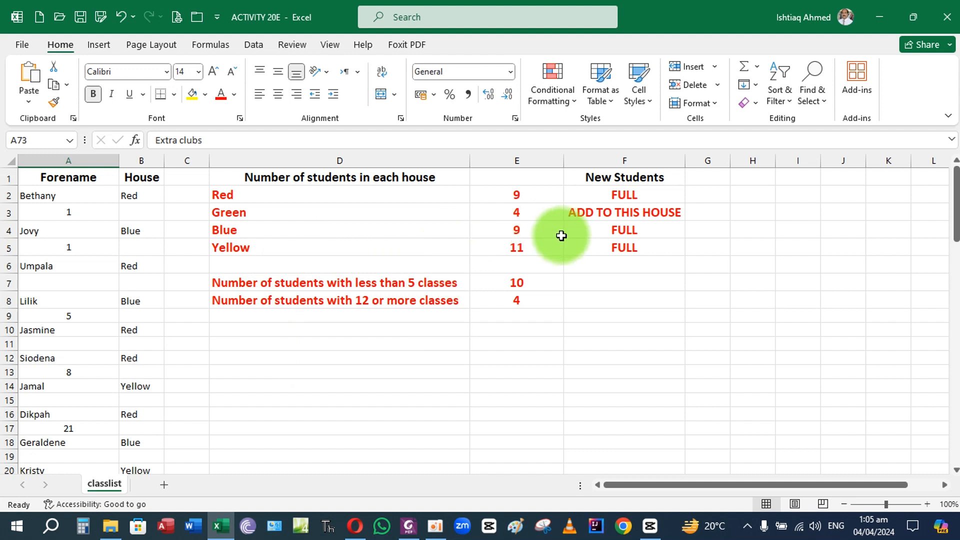
left_click(79, 20)
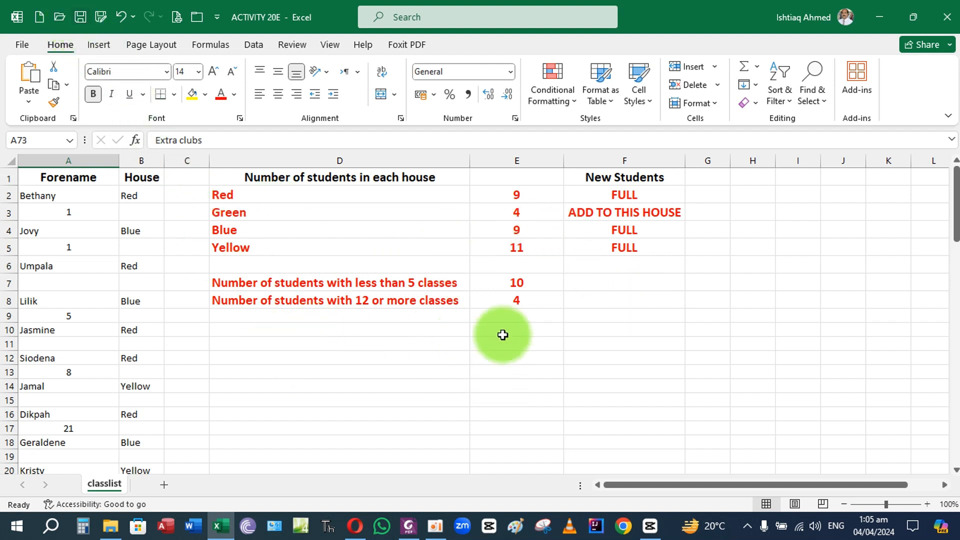